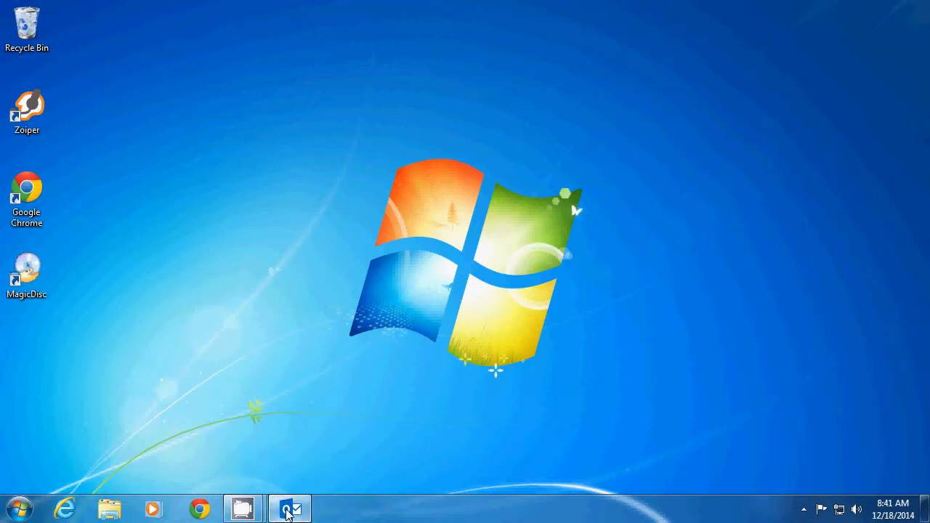
Open the VPN details e-mail and review the connection information in its table
click(288, 511)
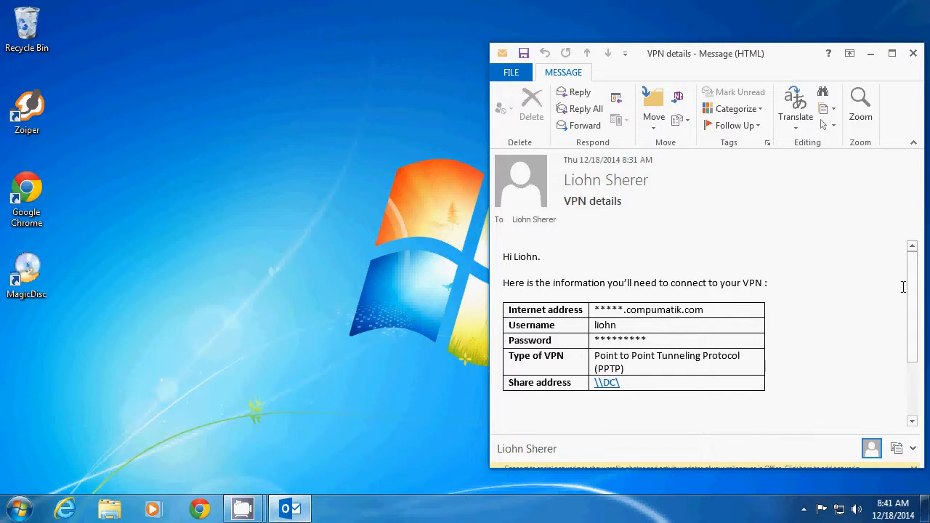
scroll(916, 282, down, 2)
scroll(916, 282, up, 2)
drag(655, 340, 574, 340)
click(566, 353)
drag(511, 383, 633, 383)
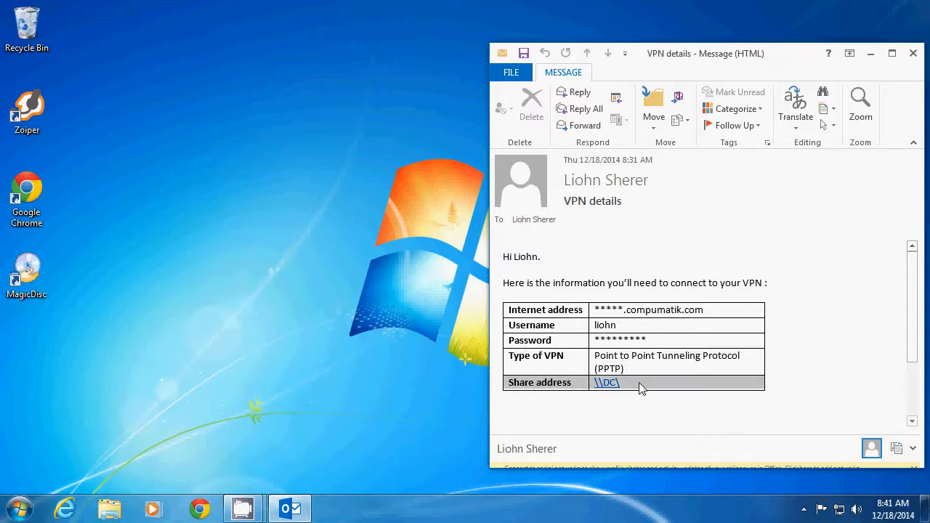
click(642, 388)
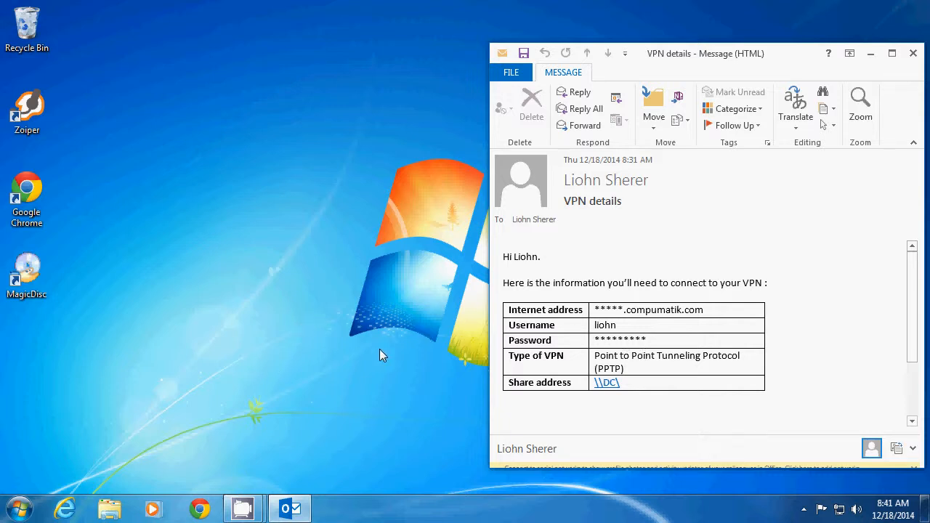
Launch the Set up a virtual private network (VPN) connection wizard by searching the Start menu for vpn
drag(675, 52, 690, 17)
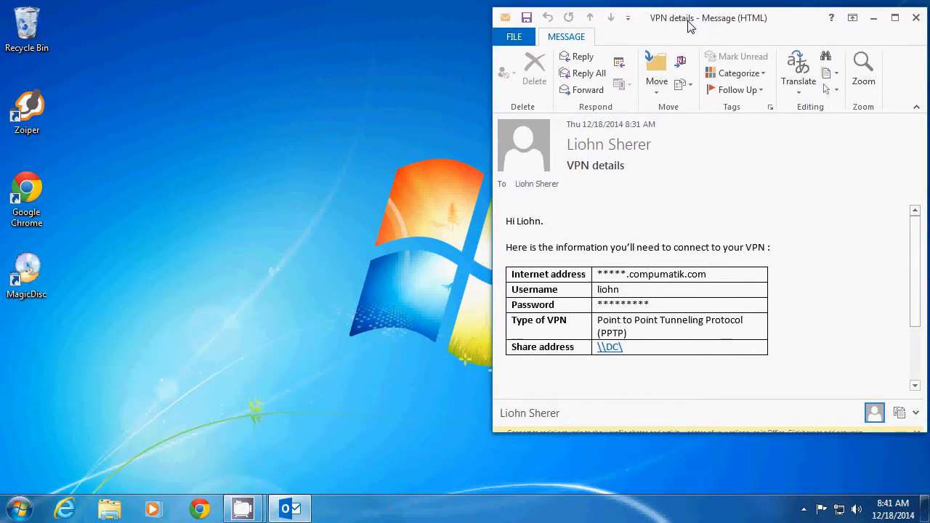
click(20, 513)
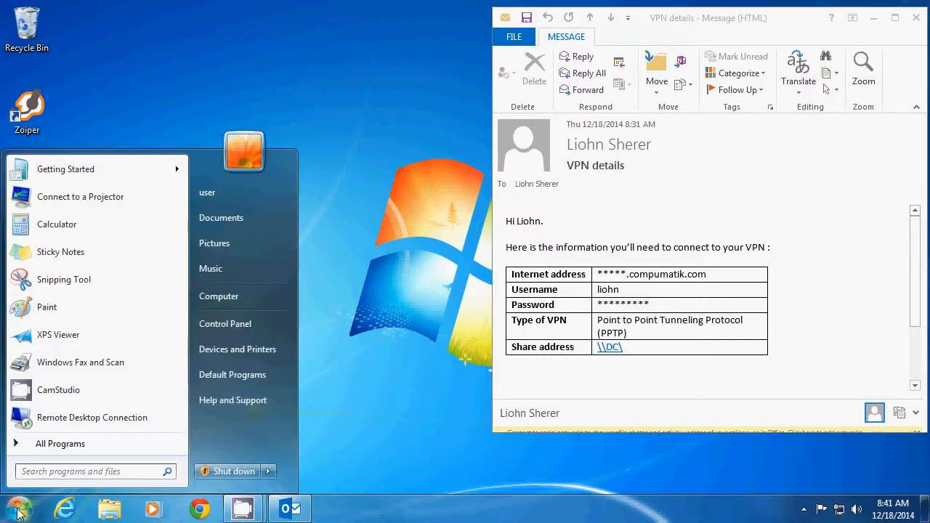
text(vpn)
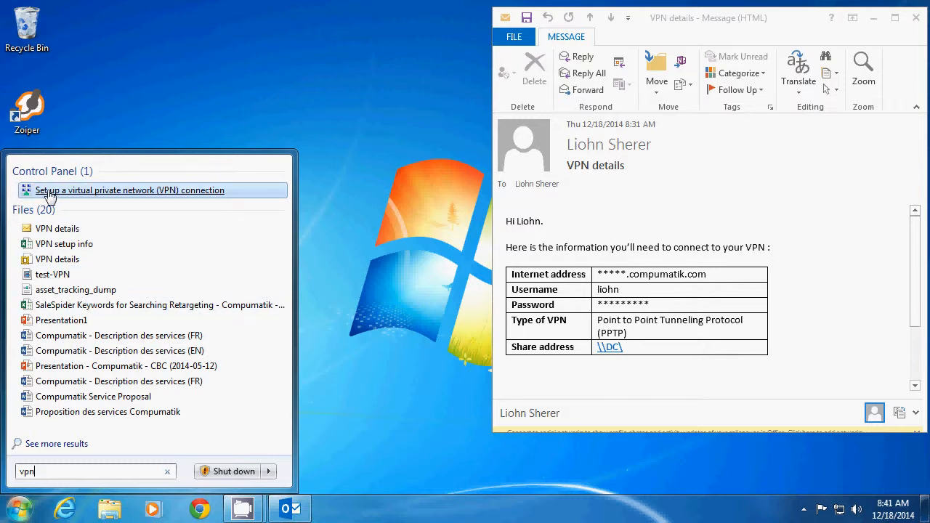
click(100, 191)
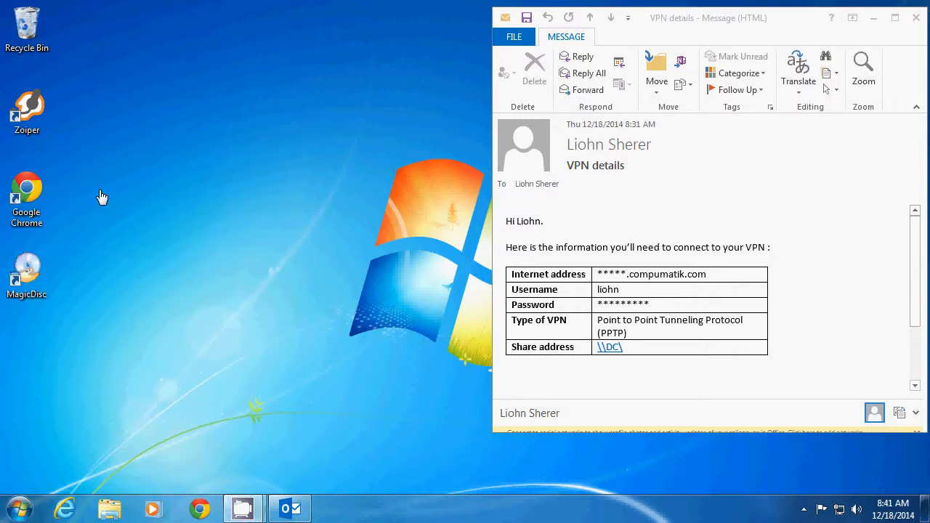
drag(412, 87, 225, 40)
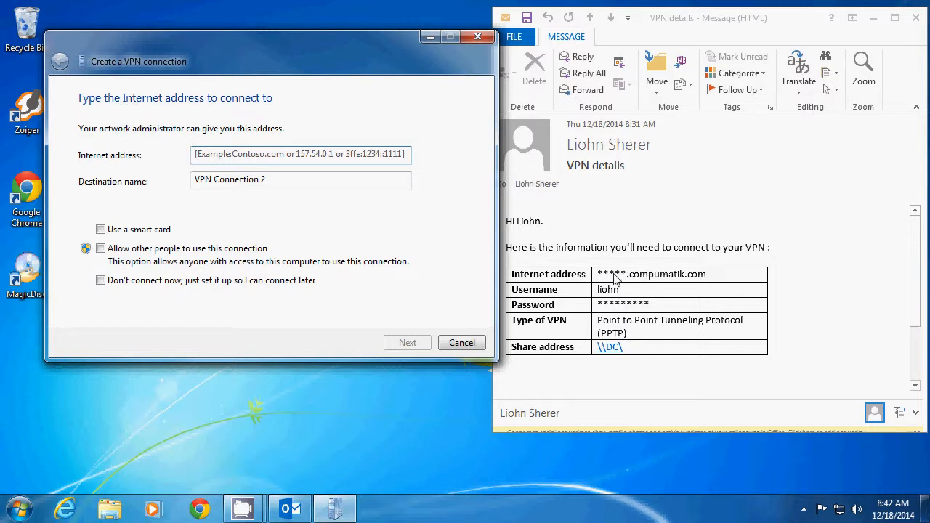
Set the internet address to ouroffice.compumatik.com and destination name to Compumatik VPN, choosing not to connect now
click(239, 155)
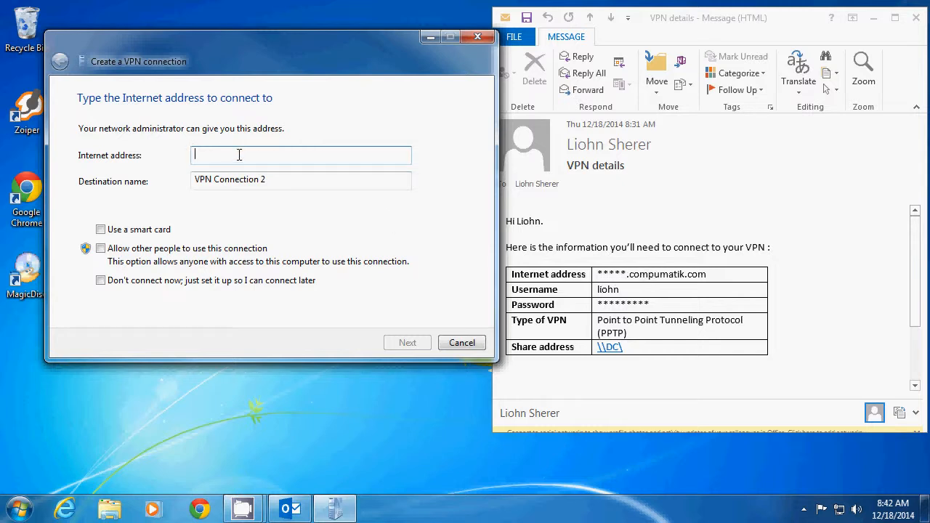
text(ouroffice)
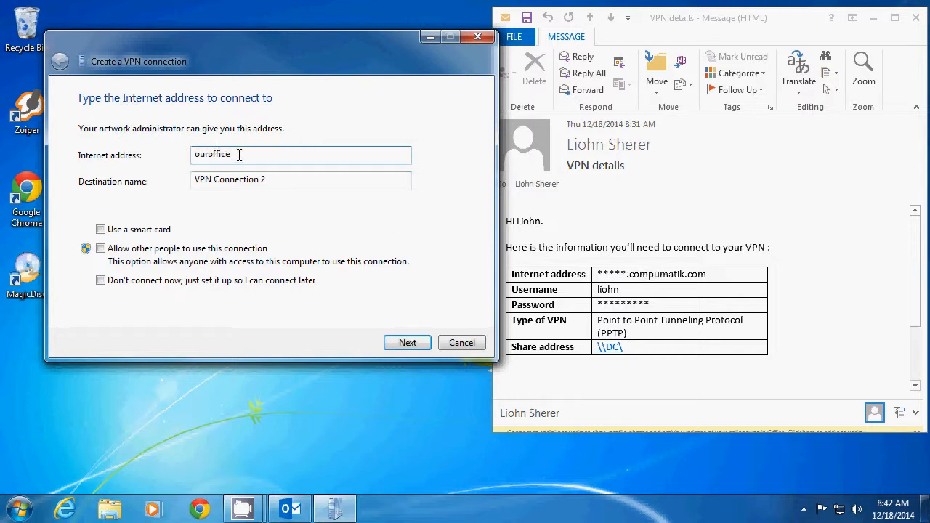
text(.compumatik.com)
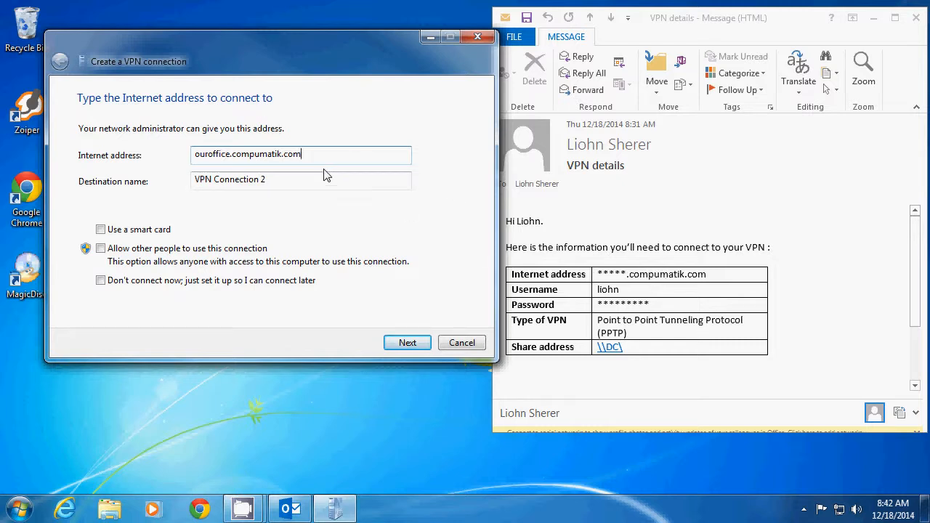
key(Tab)
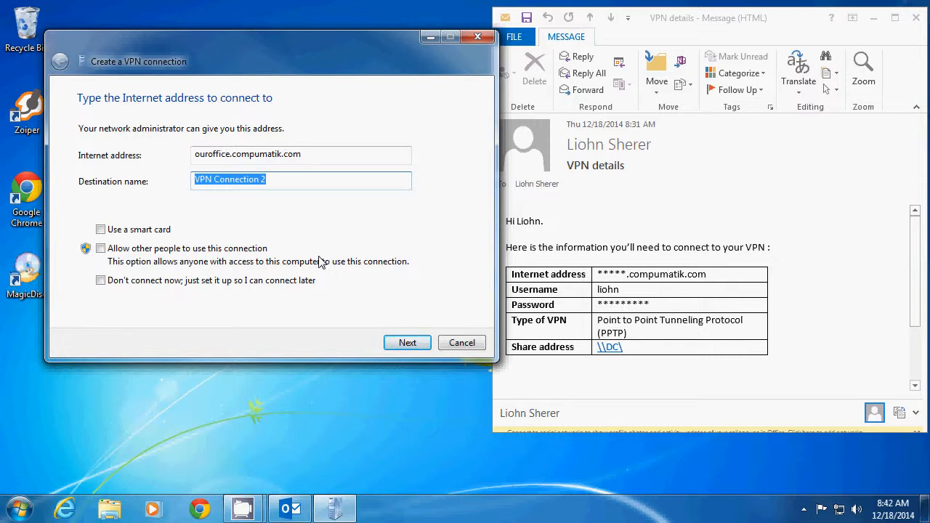
text(Compumatik VPN)
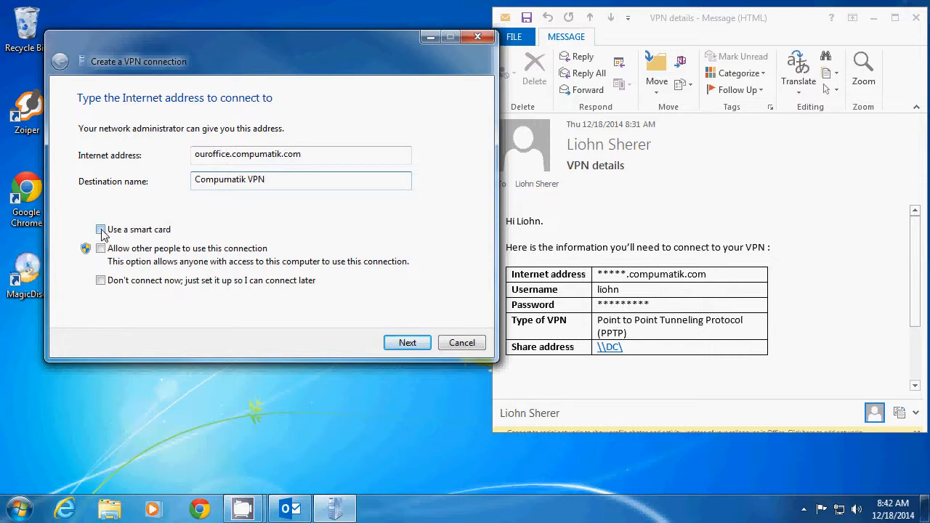
click(101, 281)
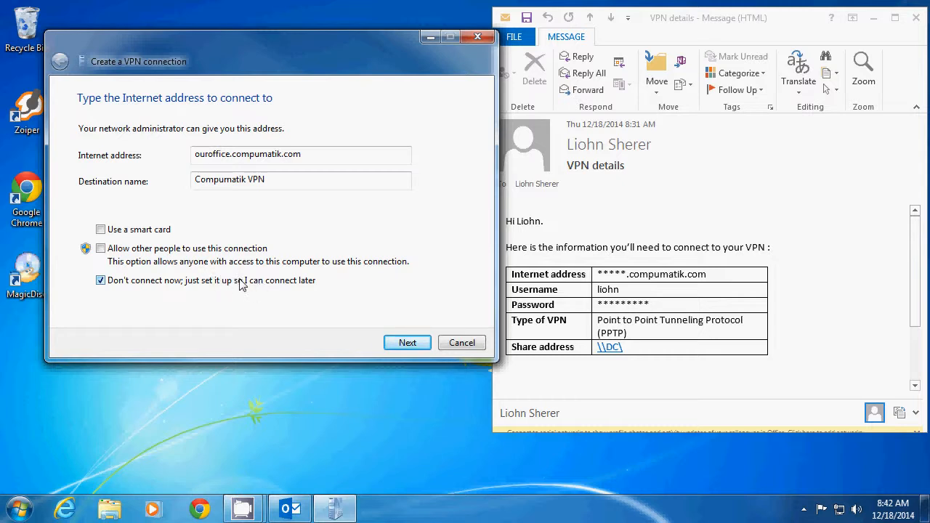
click(408, 343)
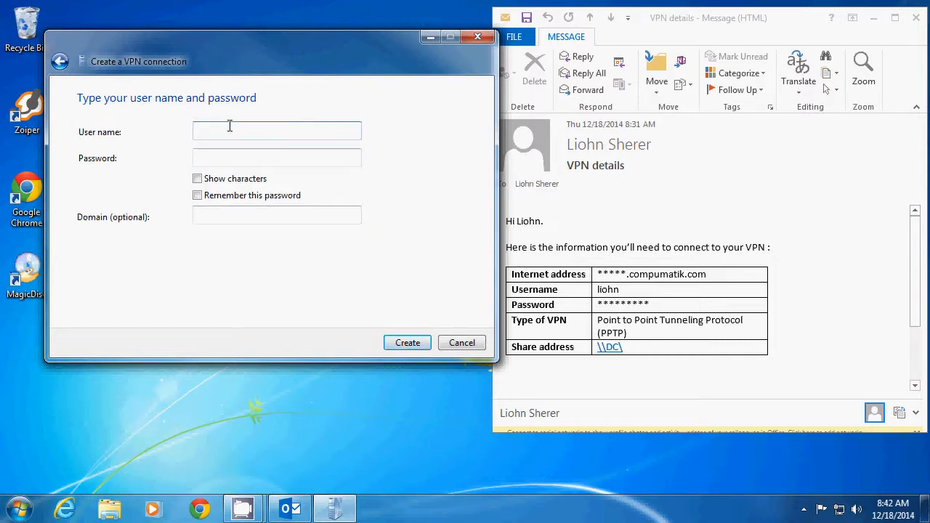
Enter the VPN user name and account password, create the connection, and close the wizard
text(liohn)
key(Tab)
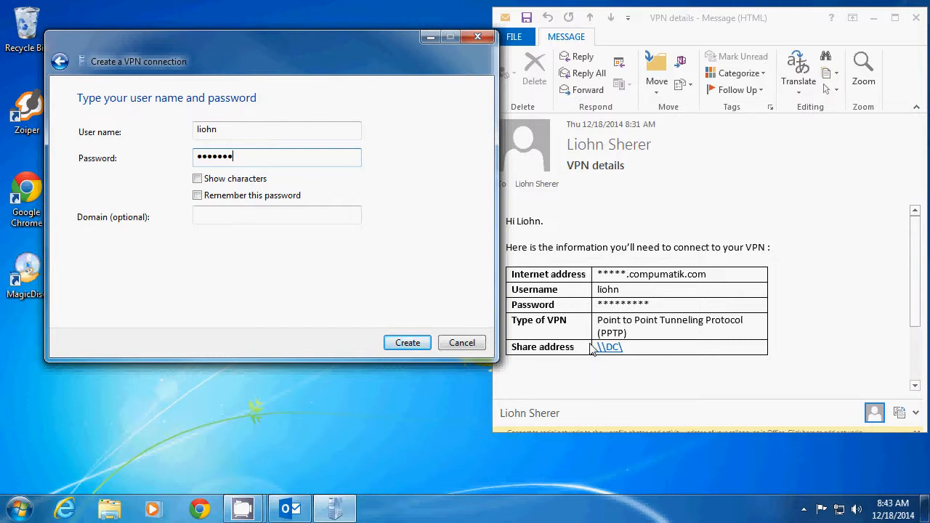
click(407, 348)
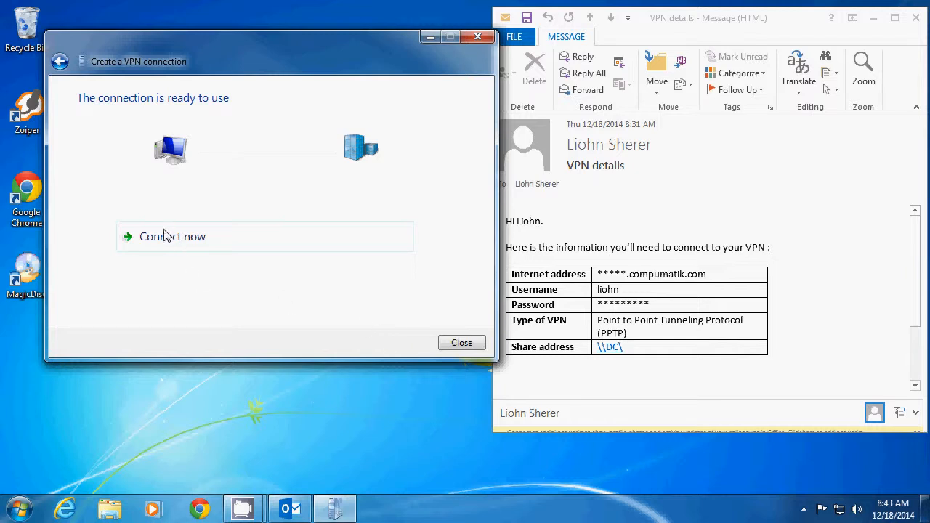
click(463, 344)
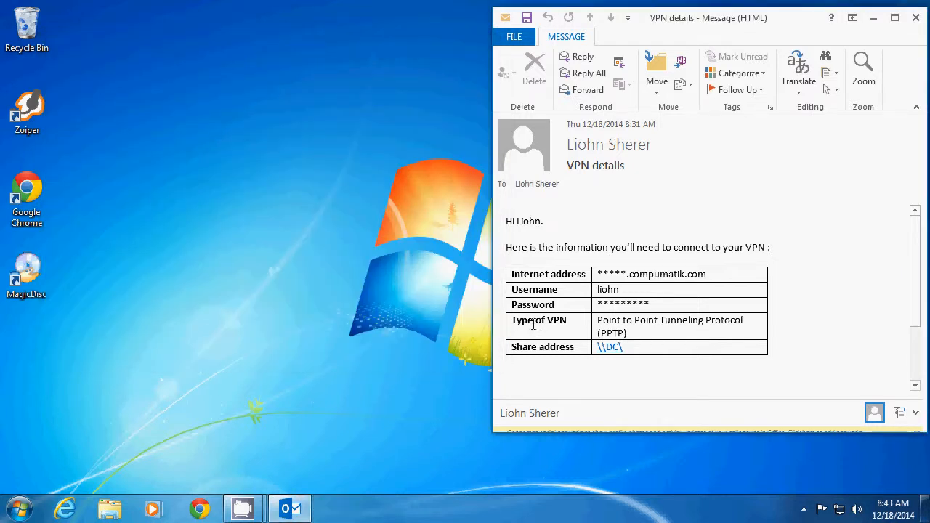
Set the Compumatik VPN connection's type of VPN to Point to Point Tunneling Protocol (PPTP) in its security properties
drag(517, 322, 681, 332)
click(681, 332)
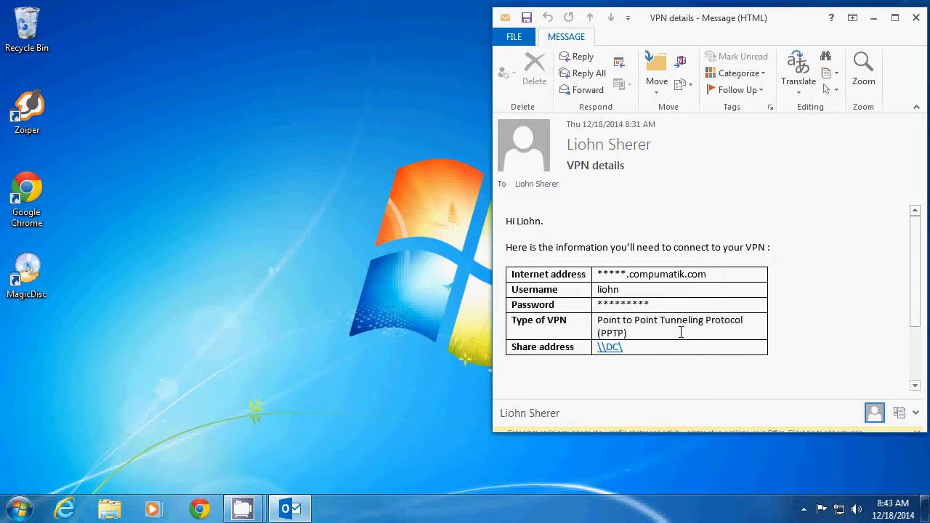
right_click(840, 513)
key(Escape)
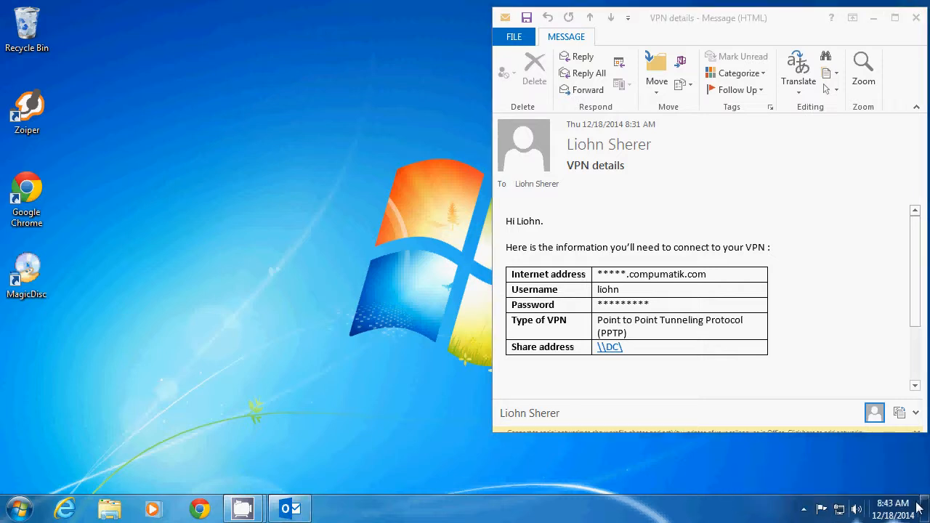
click(841, 511)
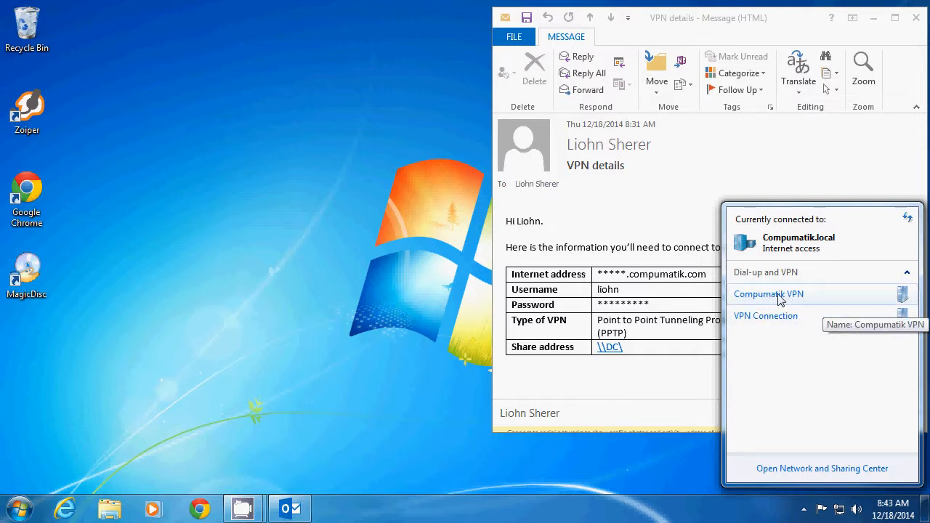
right_click(820, 298)
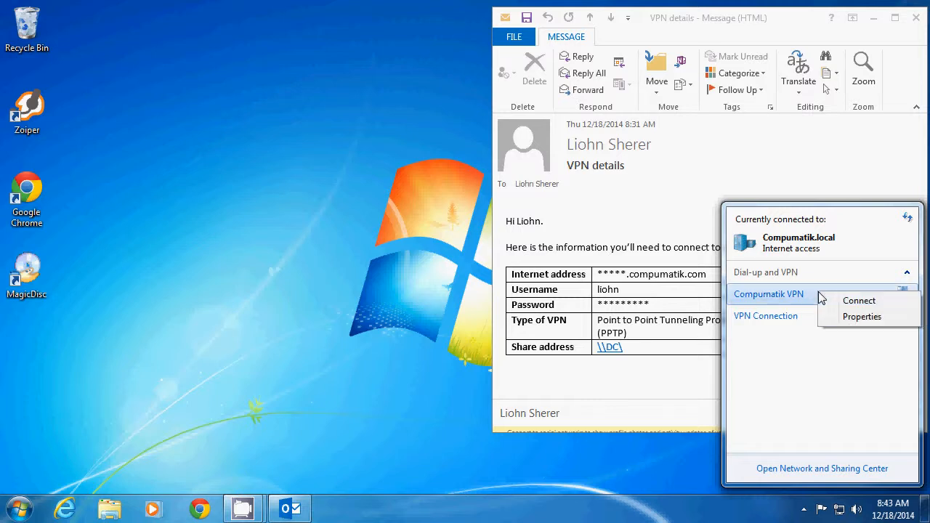
click(845, 320)
drag(469, 90, 344, 59)
click(311, 93)
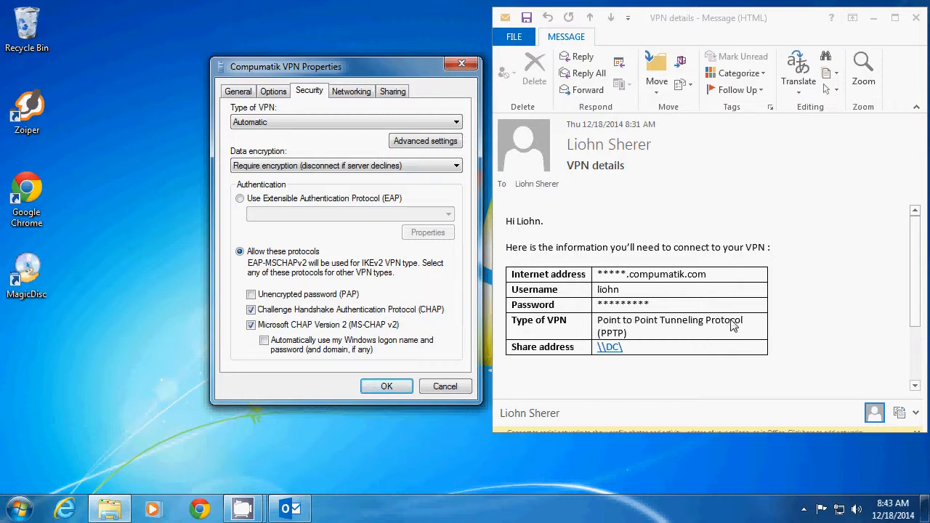
click(338, 124)
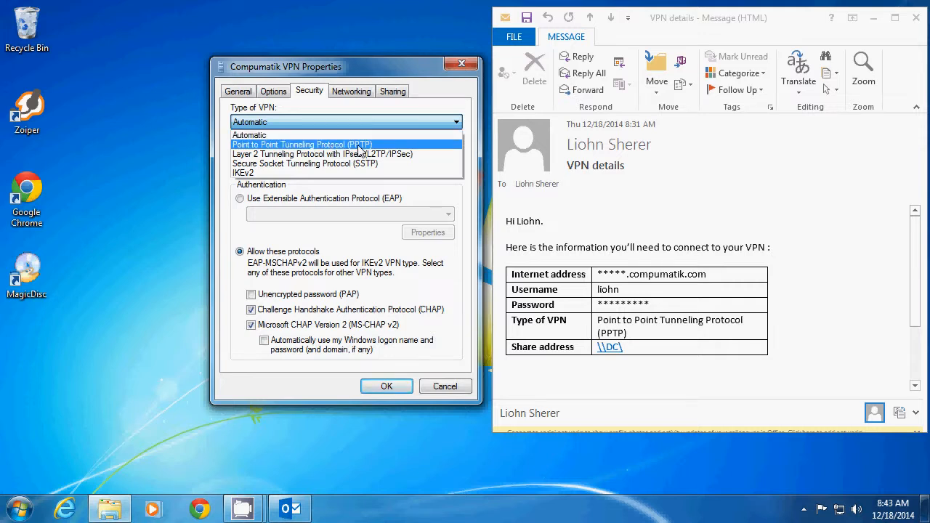
click(346, 145)
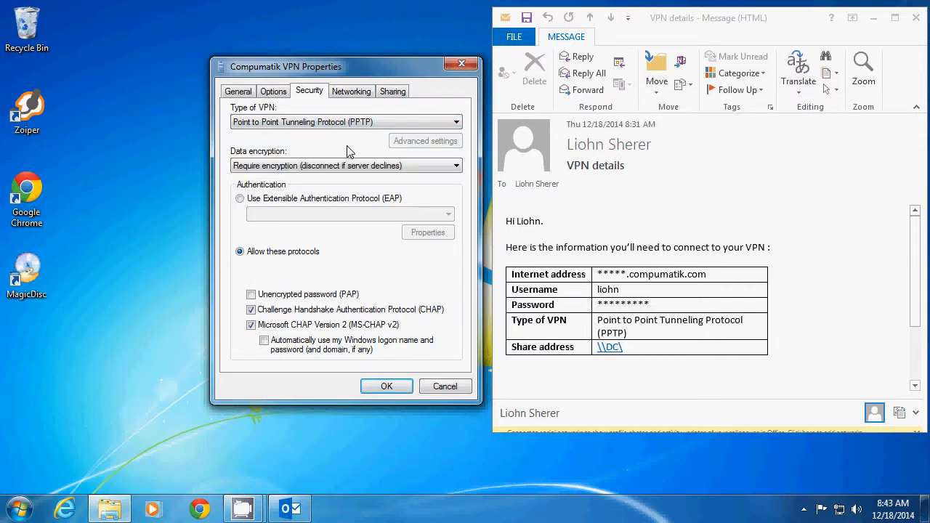
click(386, 386)
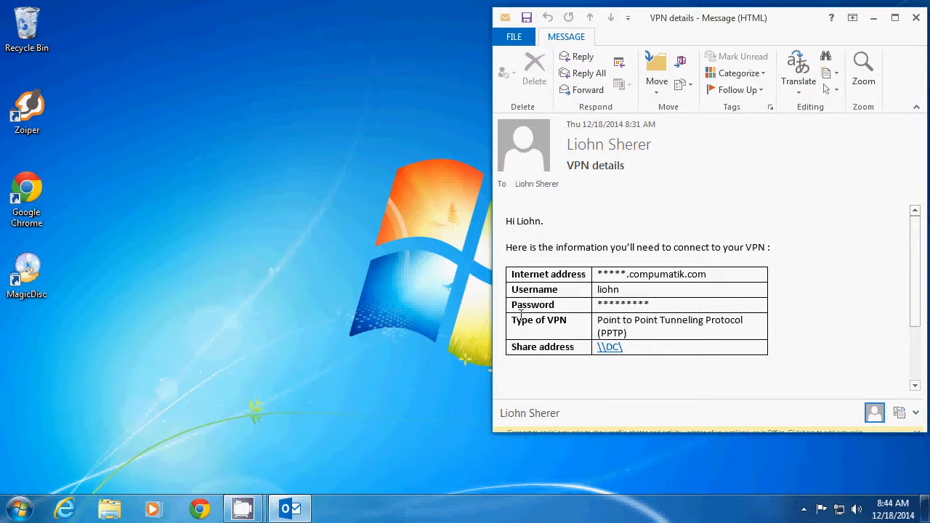
Connect to VPN Connection from the network list, entering the account password, and check its status
drag(515, 317, 647, 327)
click(646, 328)
click(839, 508)
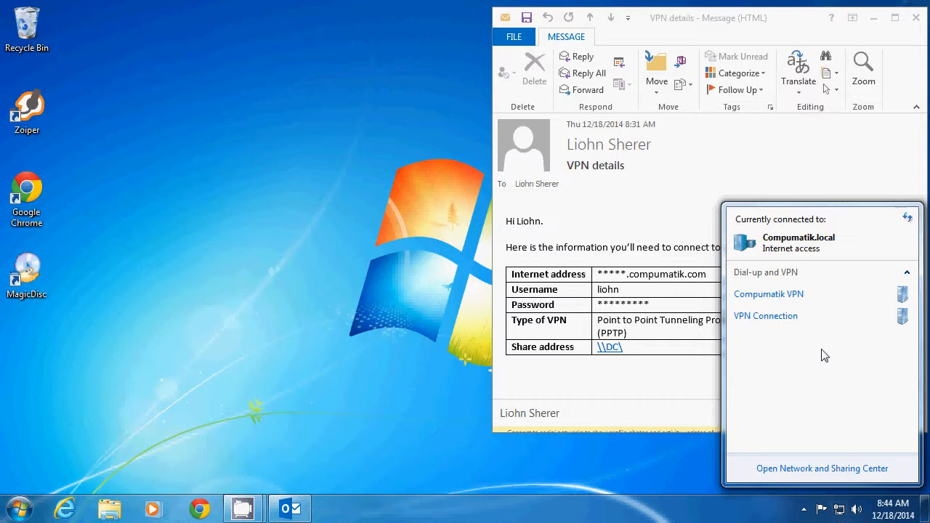
click(802, 316)
click(801, 316)
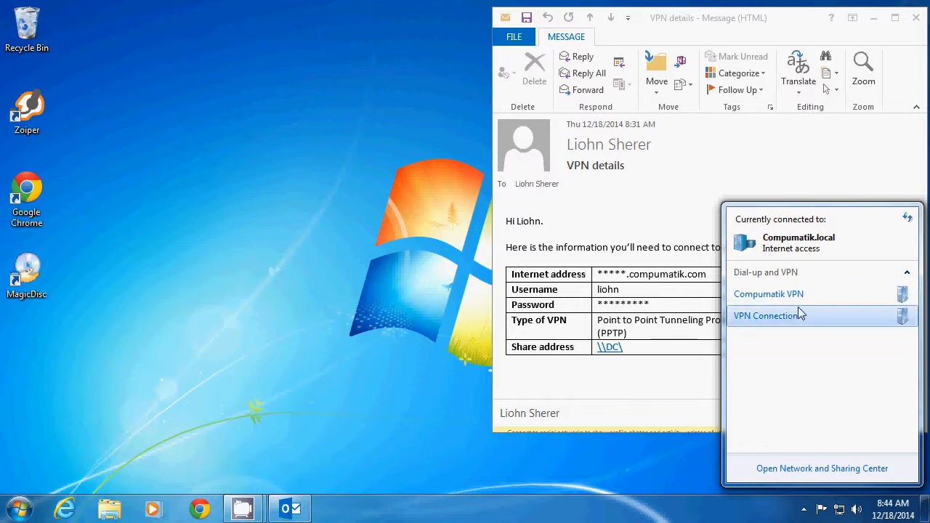
click(799, 316)
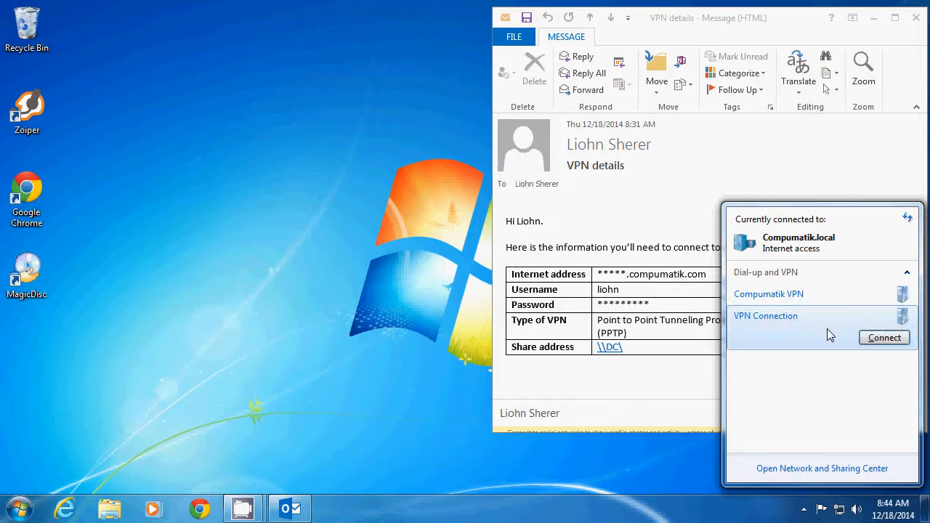
click(884, 338)
drag(410, 123, 312, 83)
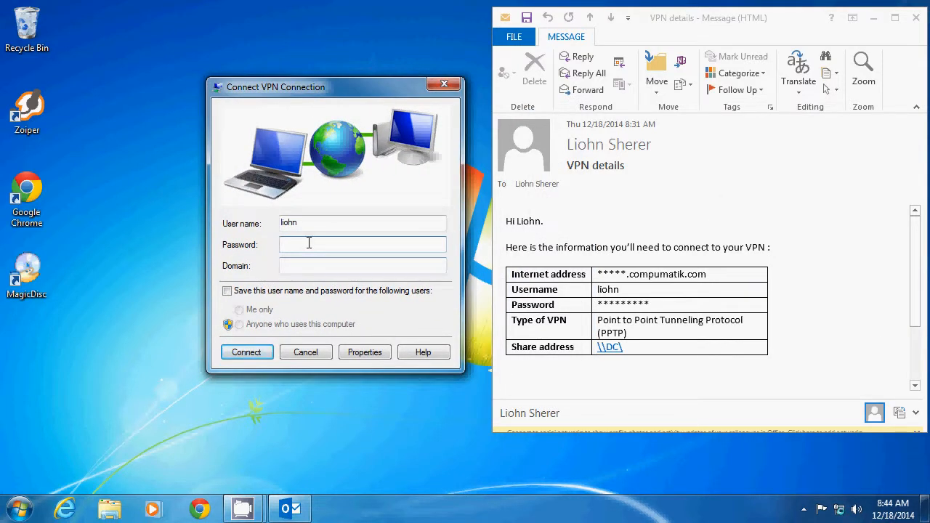
text(•••)
click(247, 353)
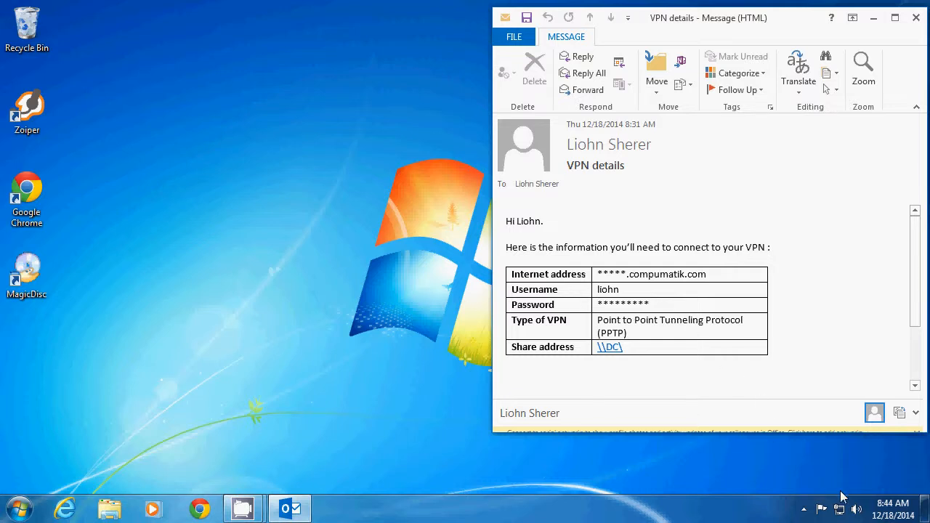
click(839, 509)
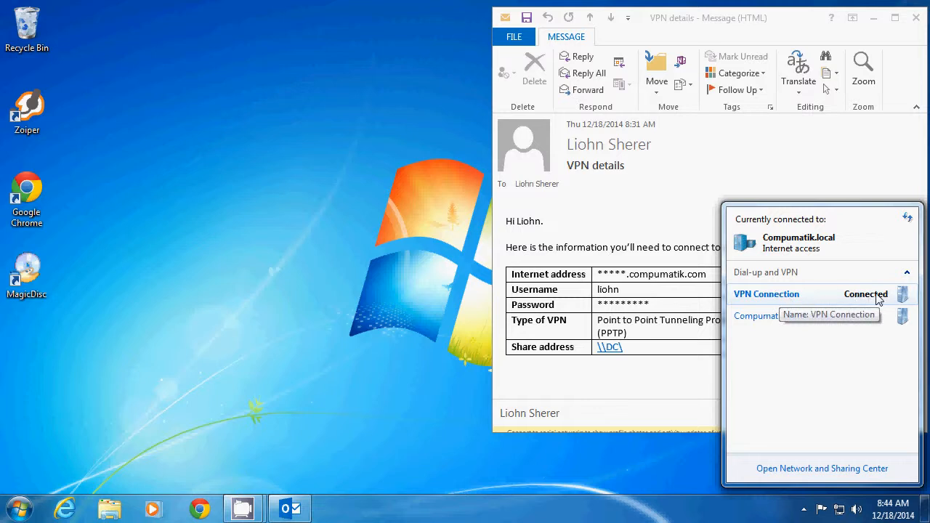
click(255, 289)
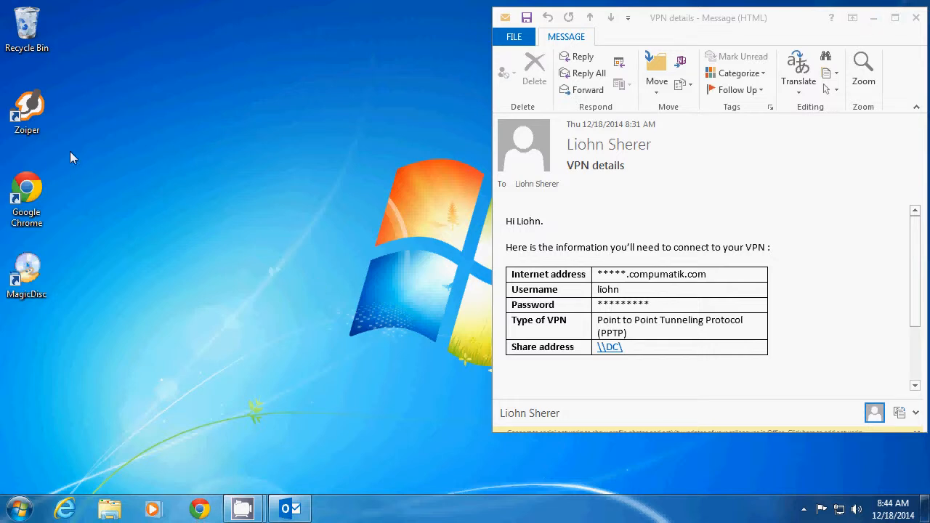
Open Google Chrome and minimize its window
click(202, 510)
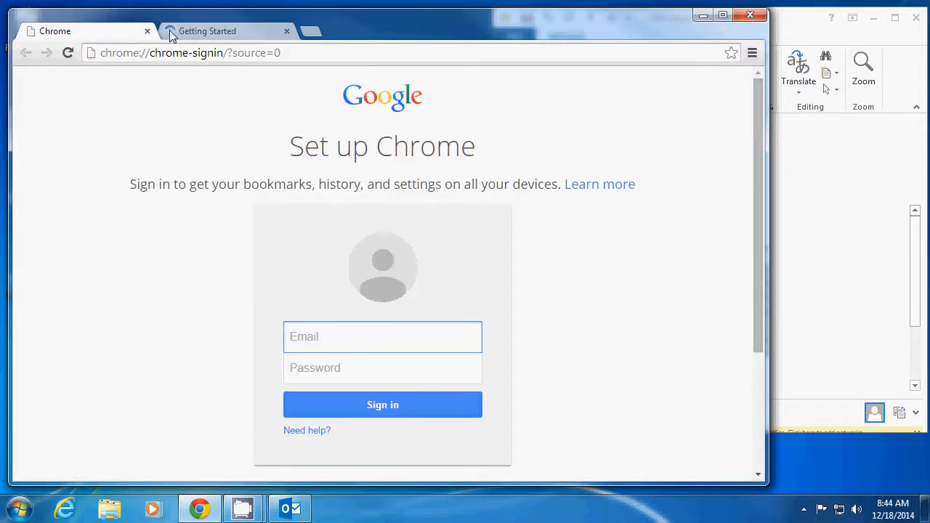
click(703, 15)
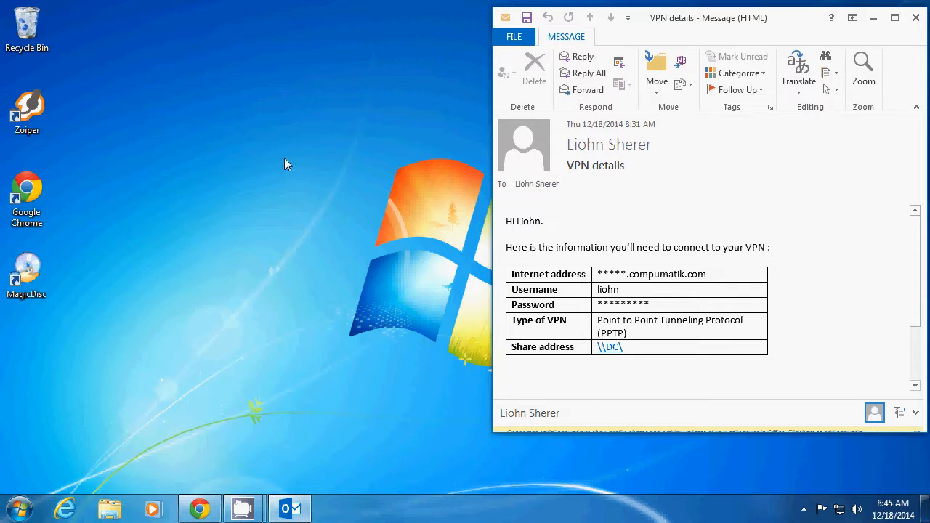
click(873, 18)
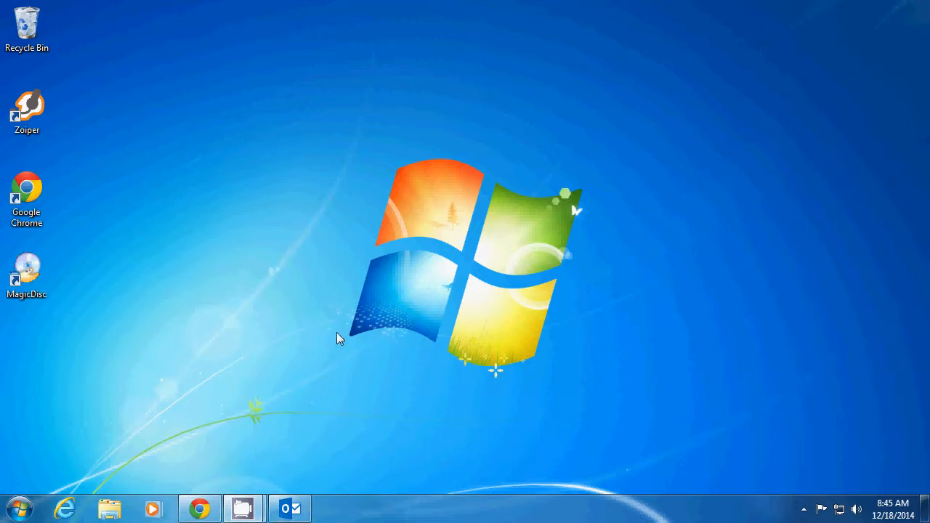
click(304, 507)
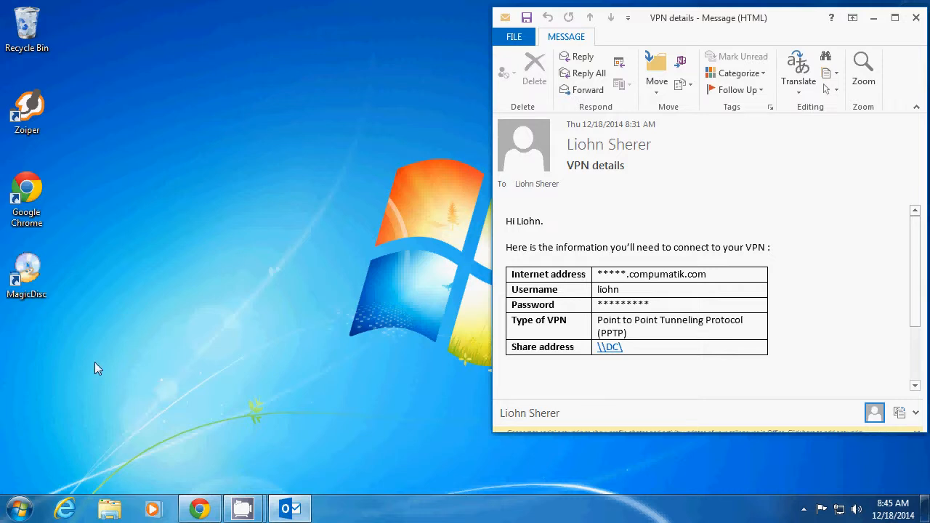
click(20, 509)
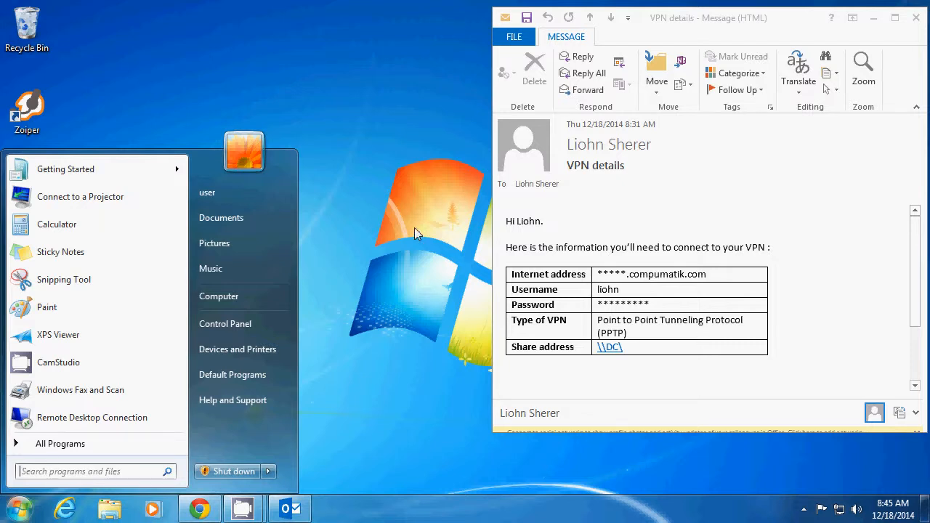
click(370, 235)
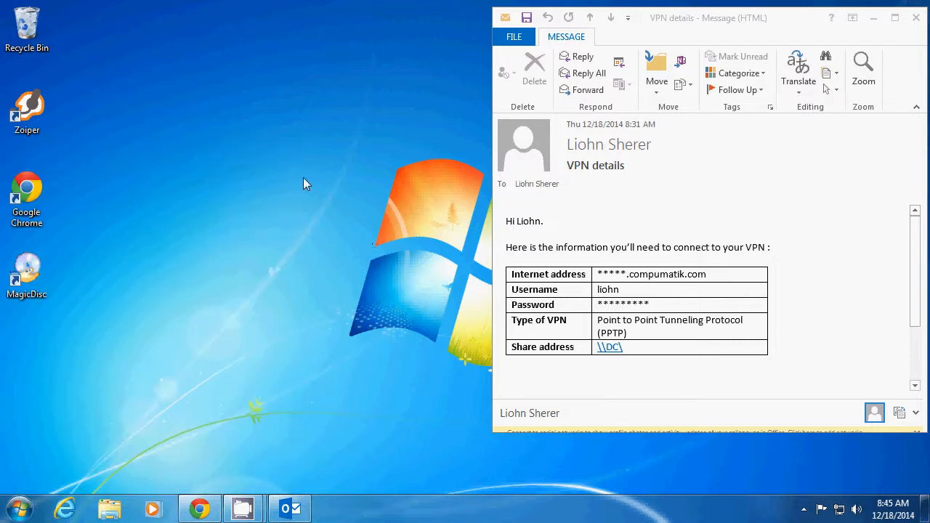
Create a desktop shortcut to \\DC\ named Shared files
right_click(142, 183)
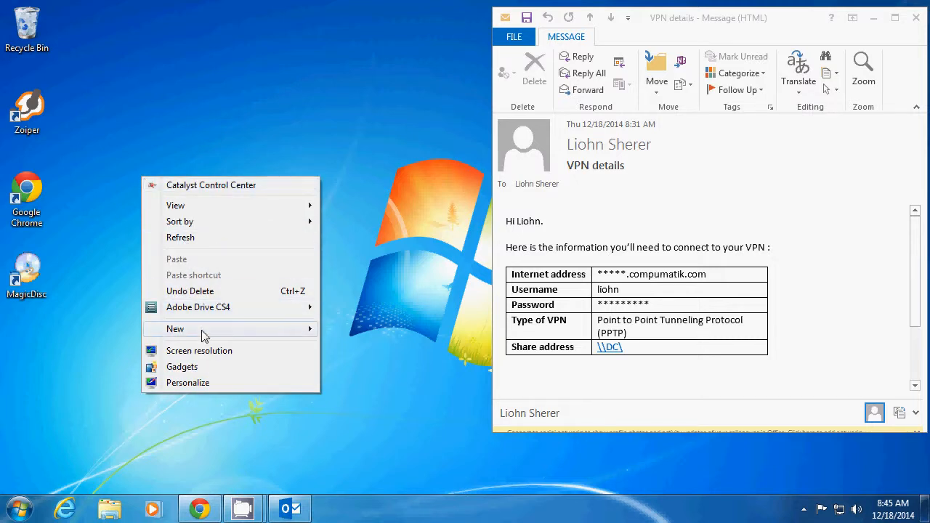
mouse_move(203, 335)
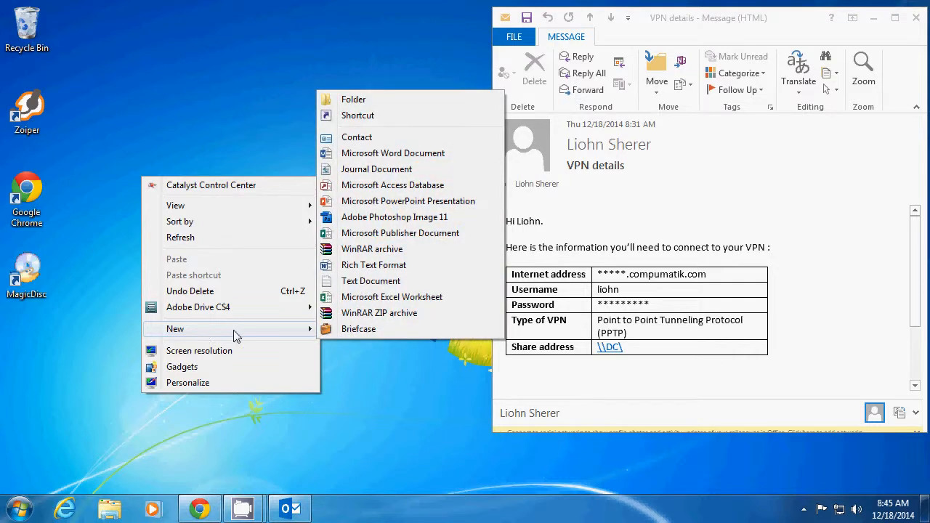
click(362, 115)
drag(371, 111, 145, 47)
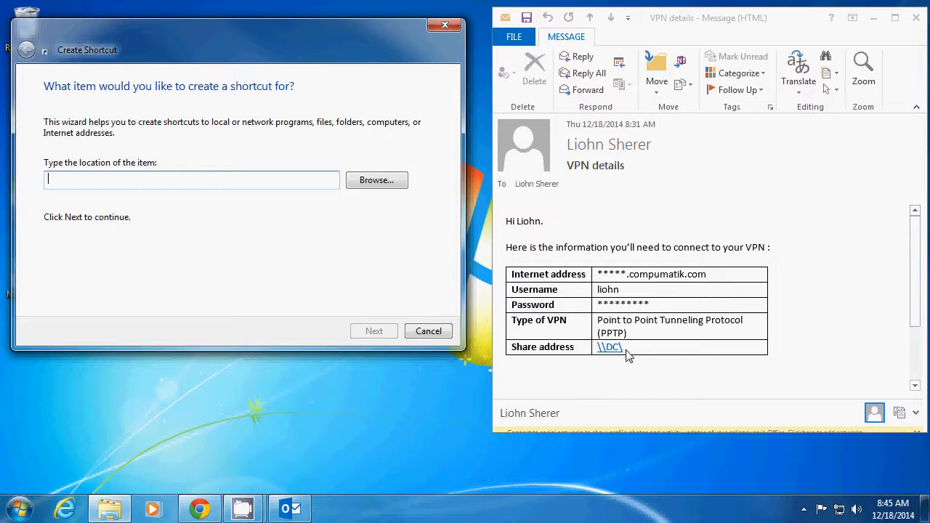
text(\\)
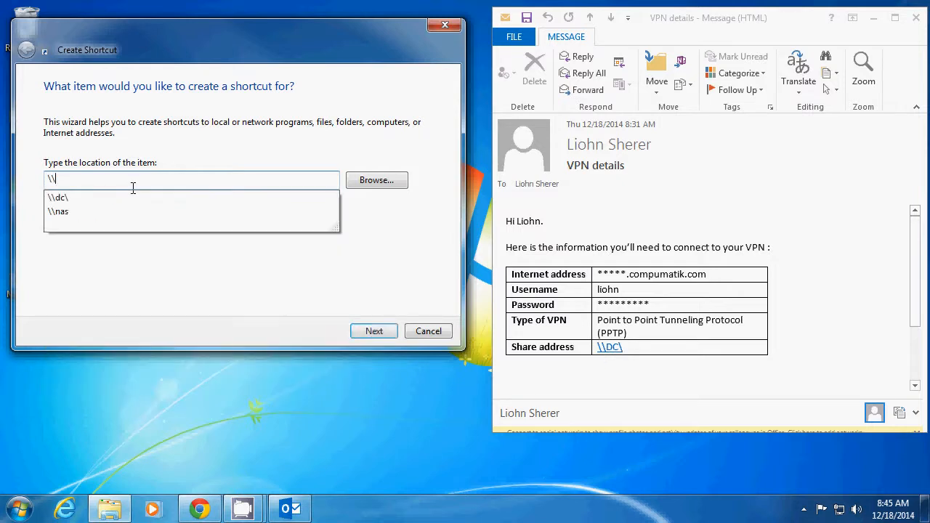
text(DC\)
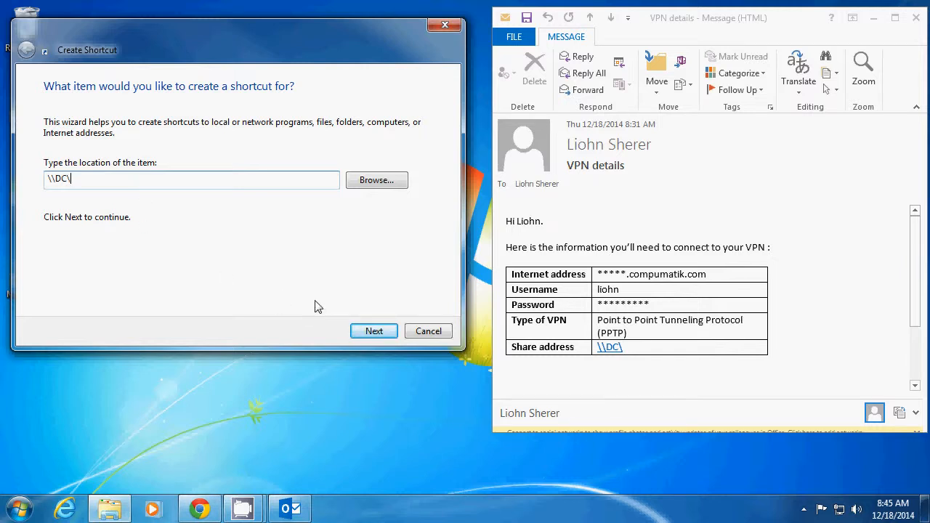
click(367, 334)
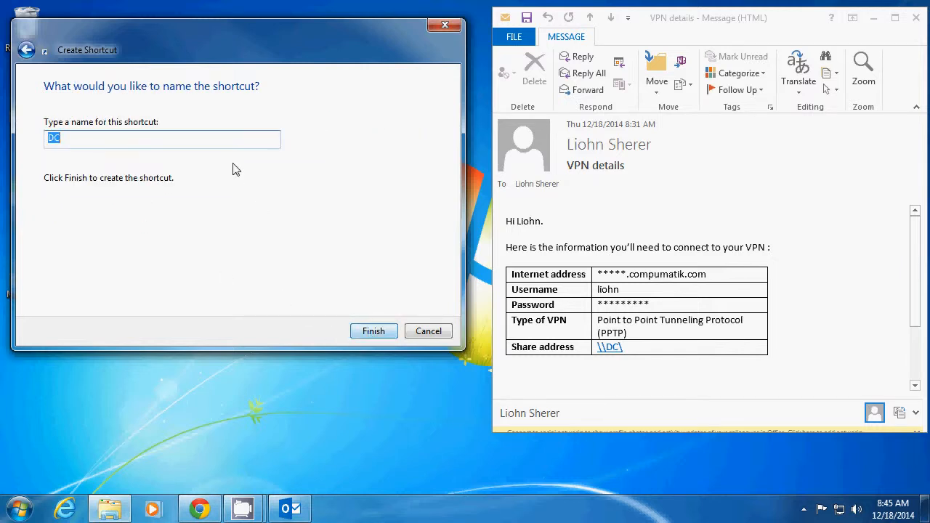
text(Shared files)
key(Return)
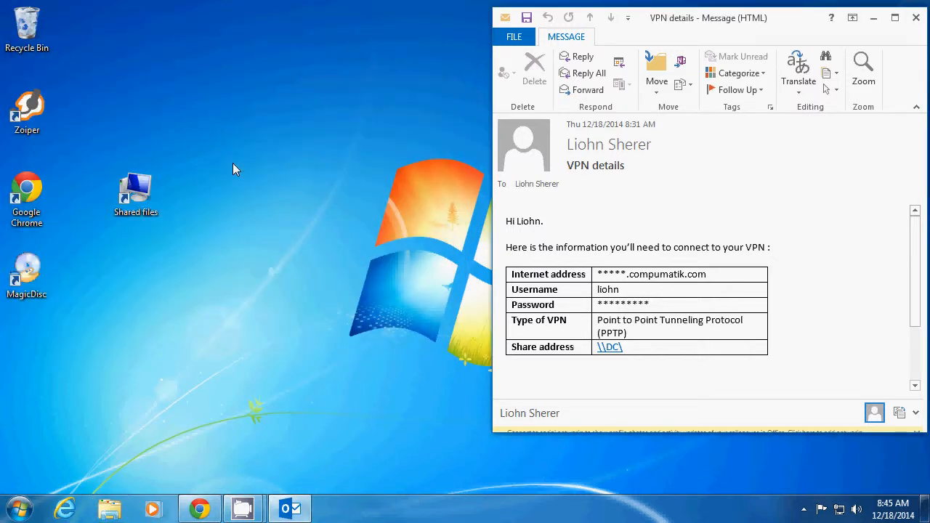
Move the Shared files shortcut further right on the desktop
drag(142, 191, 276, 186)
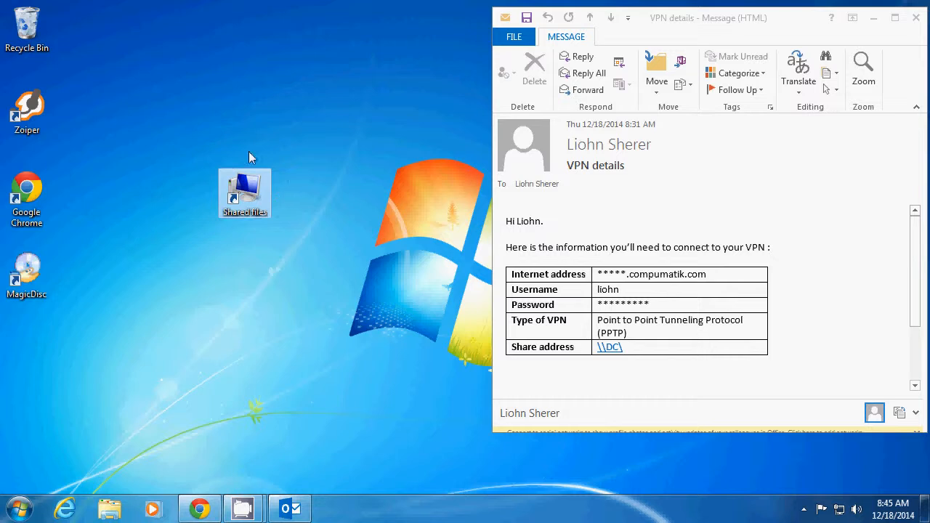
click(306, 284)
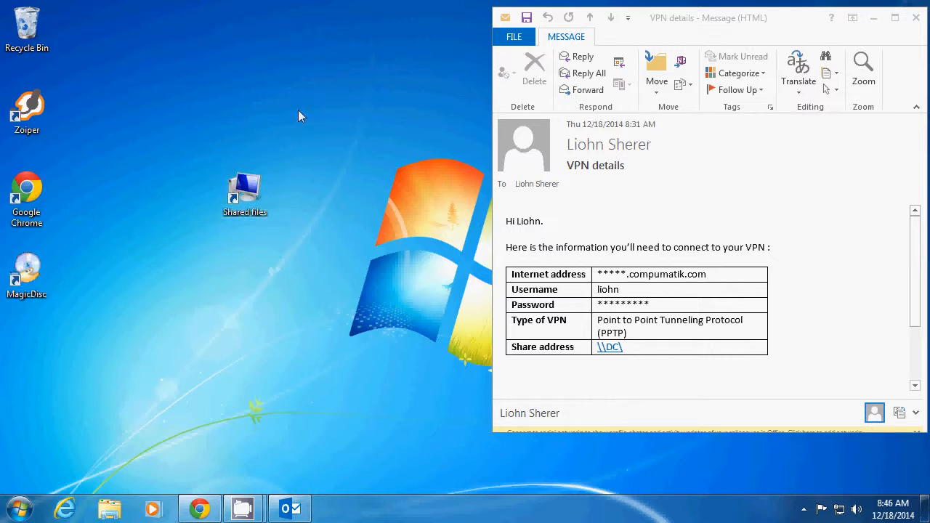
click(249, 206)
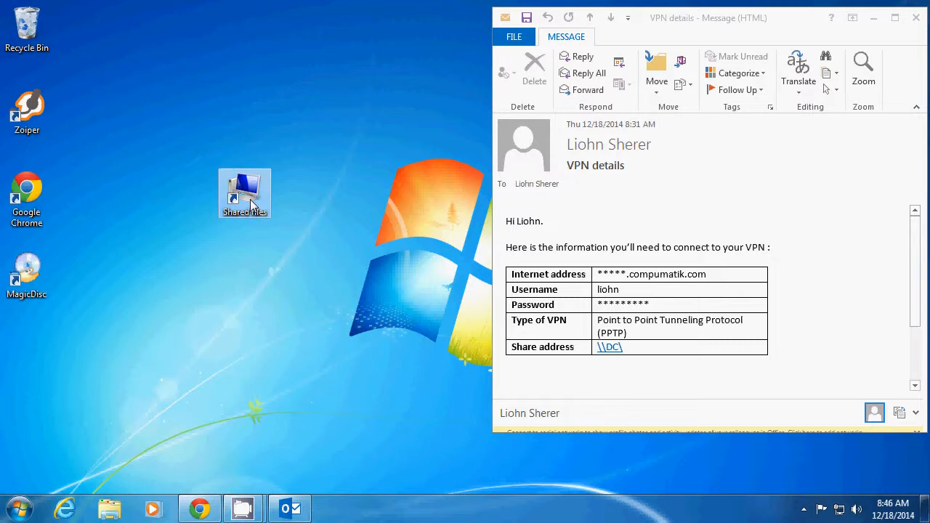
Open the Shared files shortcut, enter the account password to connect to DC, and close the share window
double_click(237, 192)
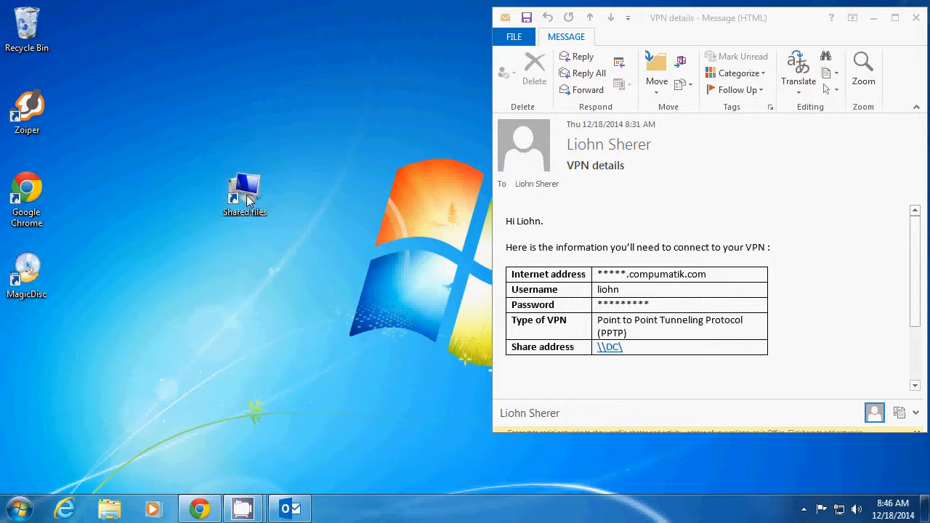
drag(145, 20, 202, 35)
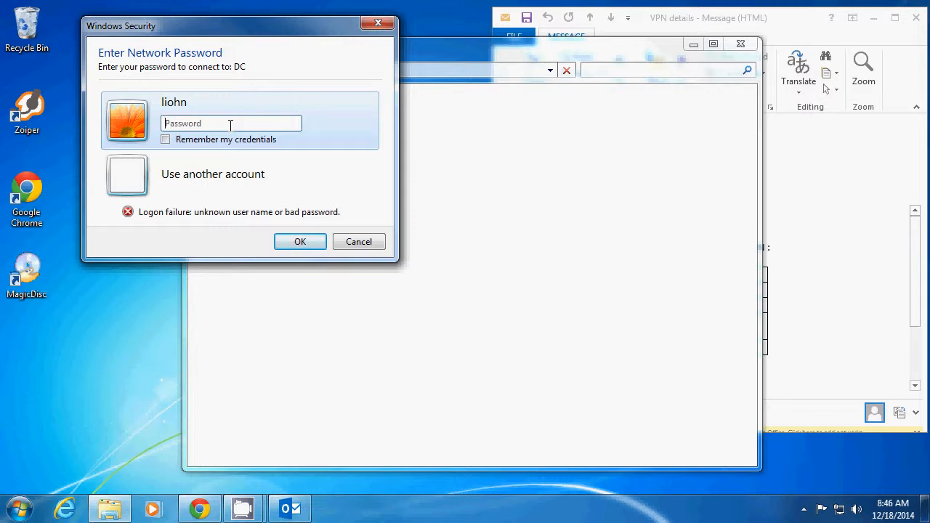
text(••)
double_click(231, 127)
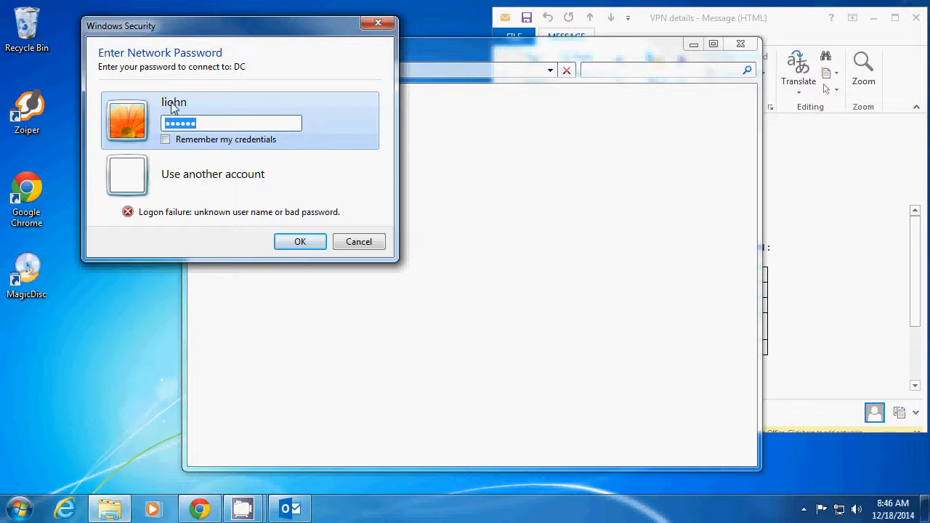
key(BackSpace)
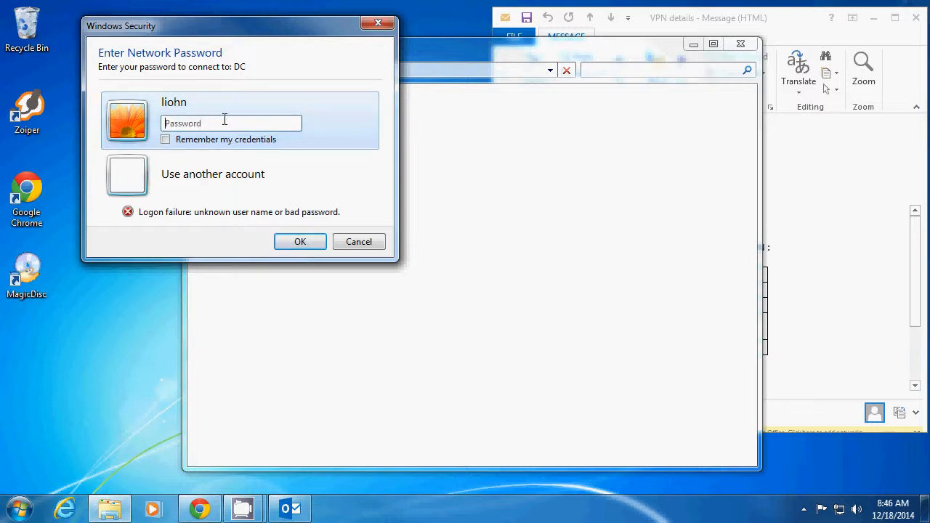
click(179, 184)
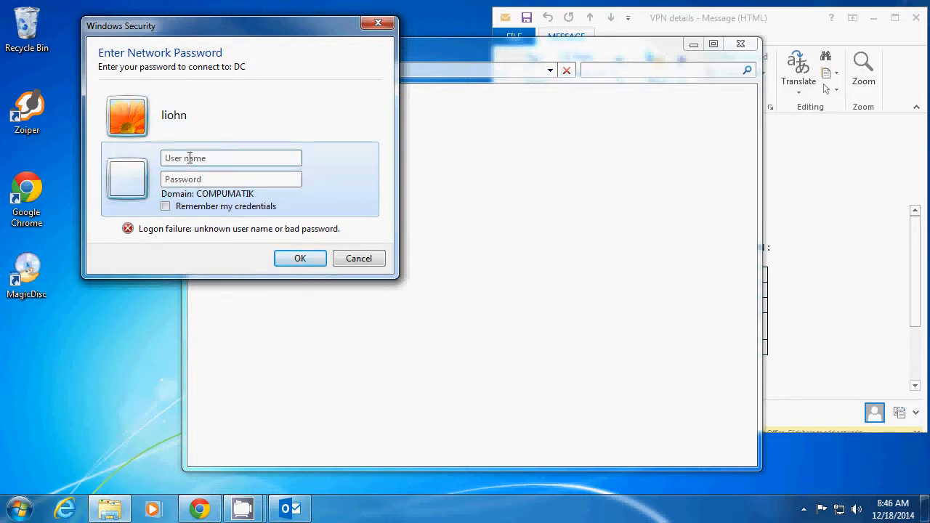
click(188, 114)
text(••)
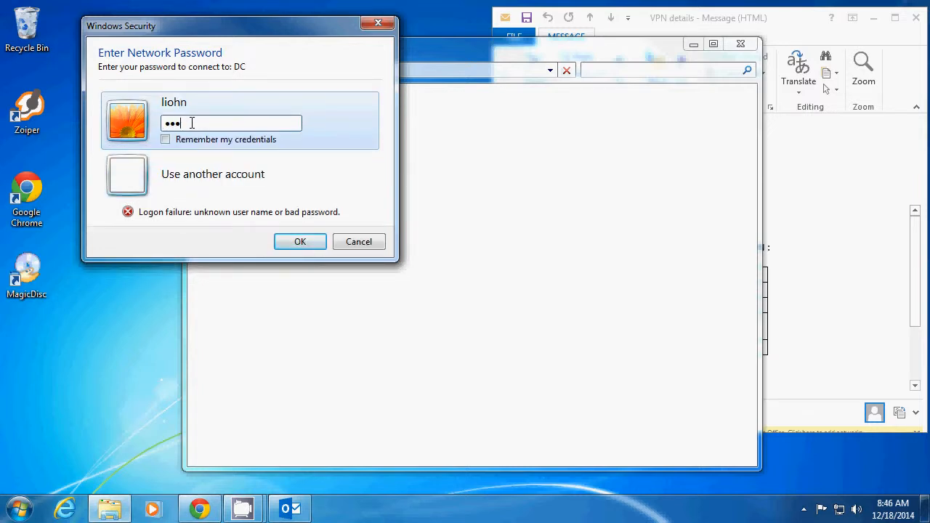
text(••••)
key(Return)
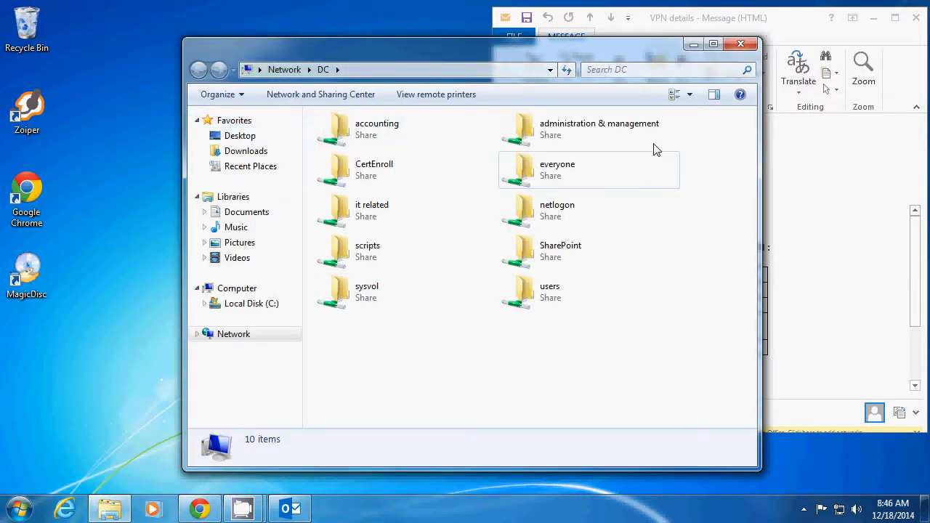
click(740, 45)
Open the Shared files shortcut again and close the DC share window
click(245, 186)
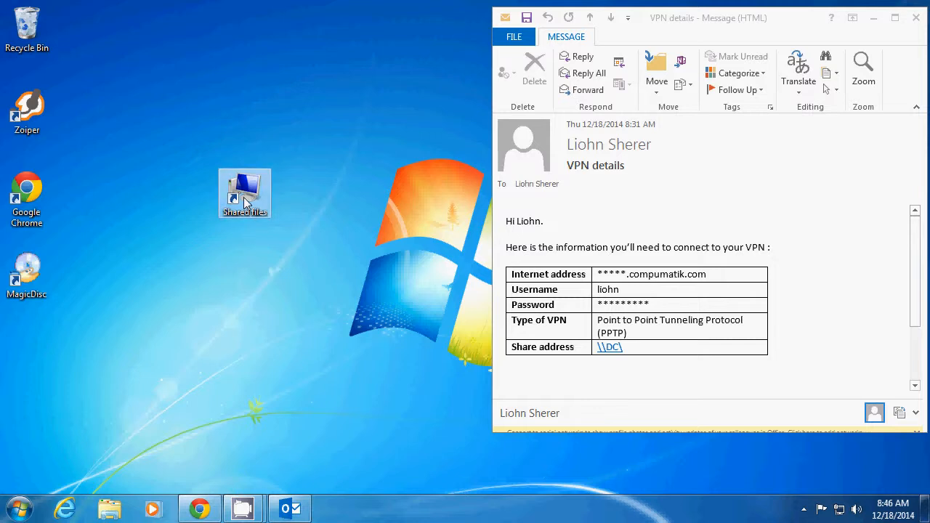
click(488, 443)
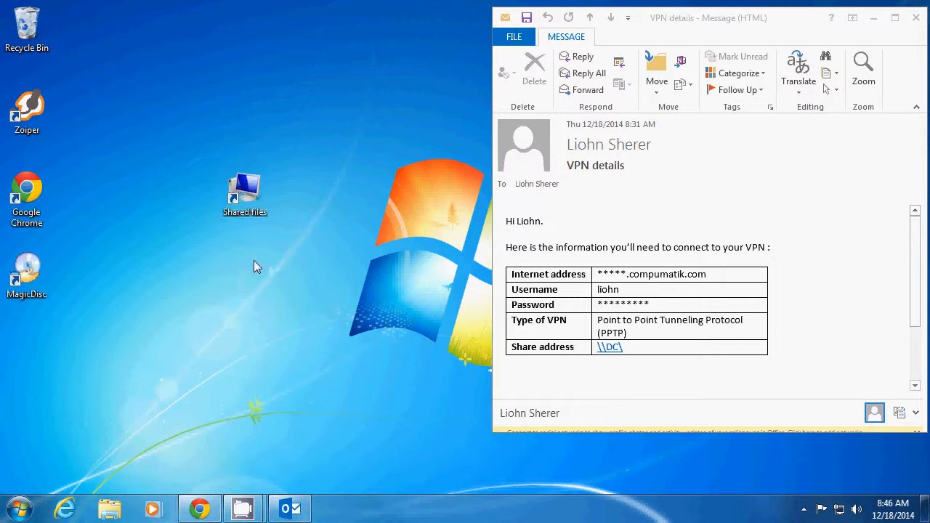
click(246, 208)
click(246, 207)
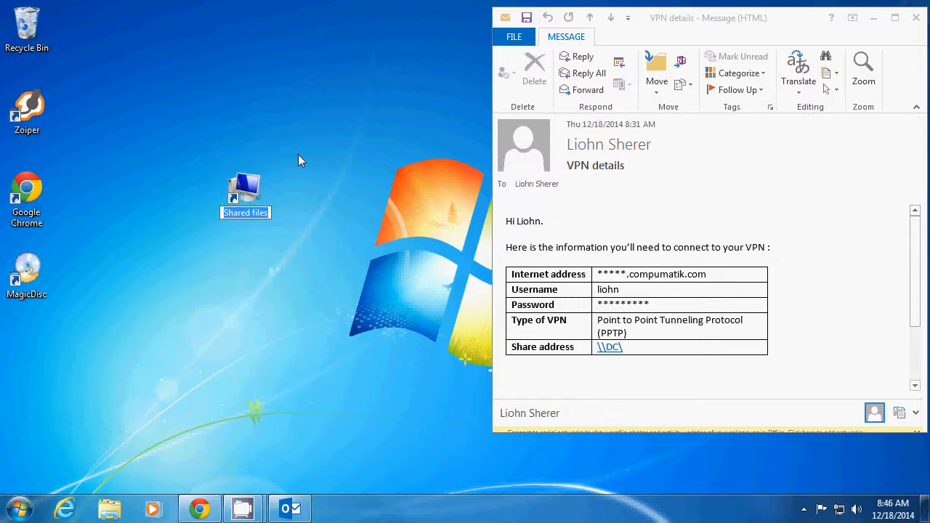
double_click(231, 199)
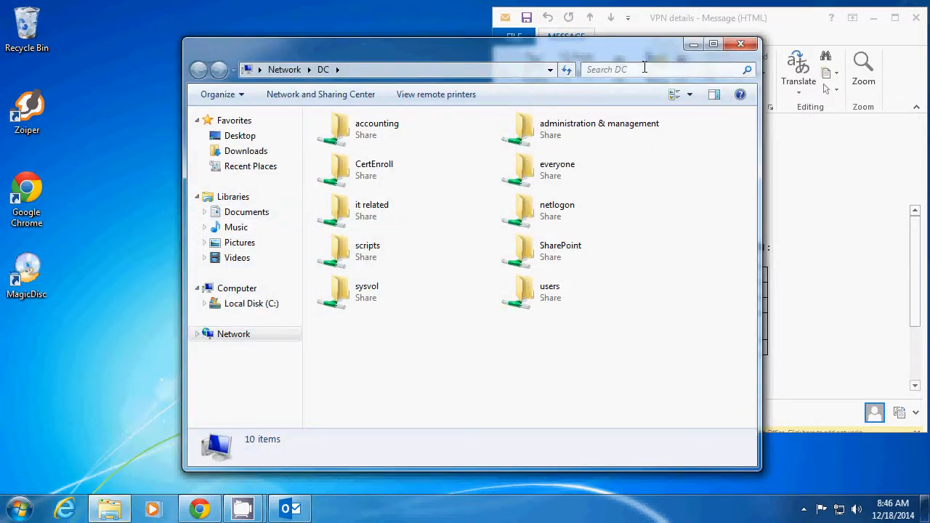
click(739, 46)
Delete the Shared files shortcut from the desktop
drag(184, 153, 305, 270)
key(Delete)
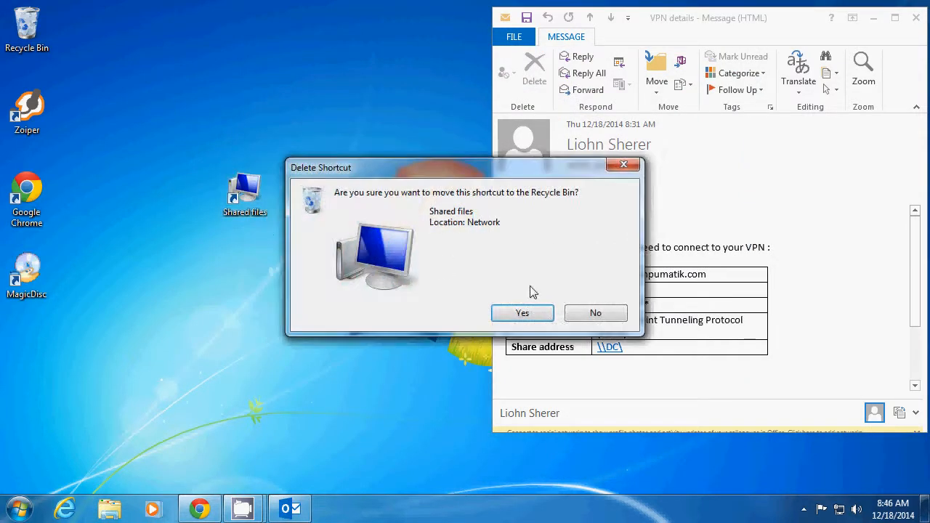
click(535, 314)
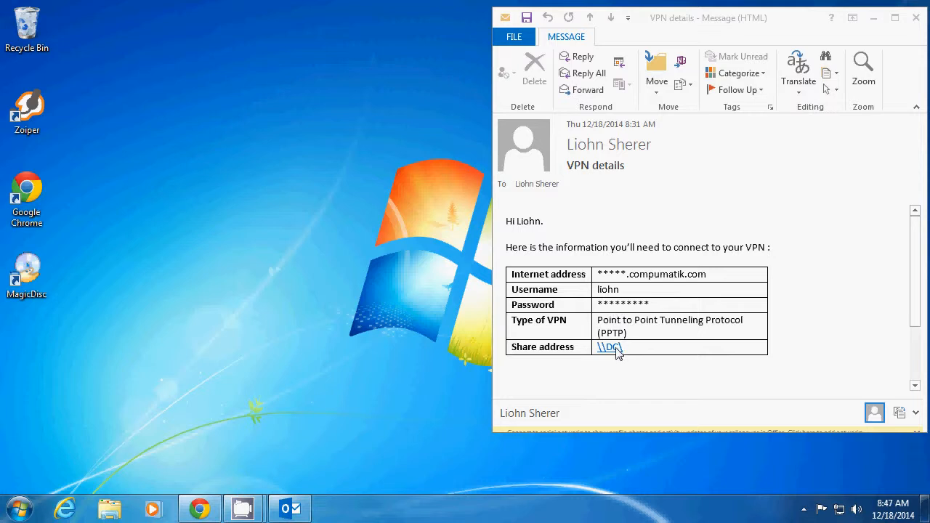
click(20, 508)
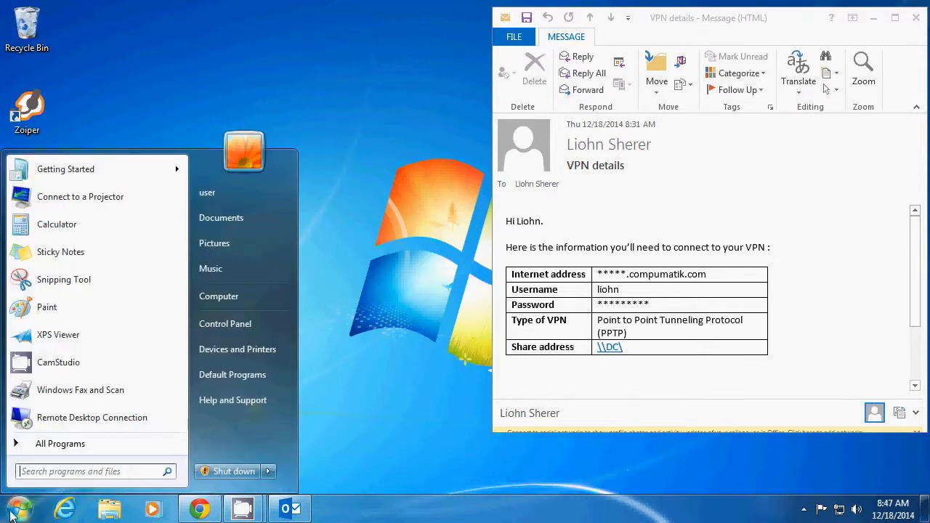
click(21, 508)
click(22, 508)
click(22, 508)
click(22, 509)
click(22, 509)
click(22, 509)
click(22, 509)
click(26, 509)
click(27, 508)
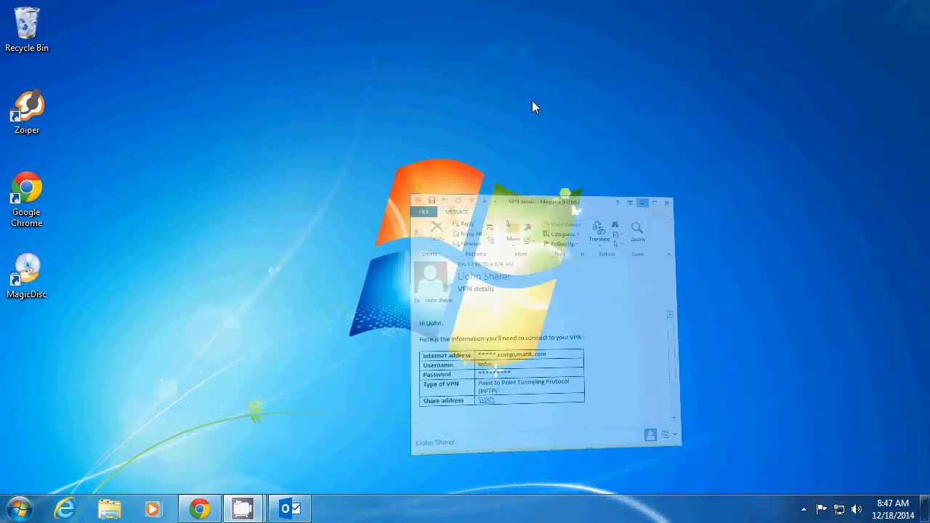
click(877, 18)
click(251, 511)
Open \\DC\ from the Start menu search and close the share window
click(20, 507)
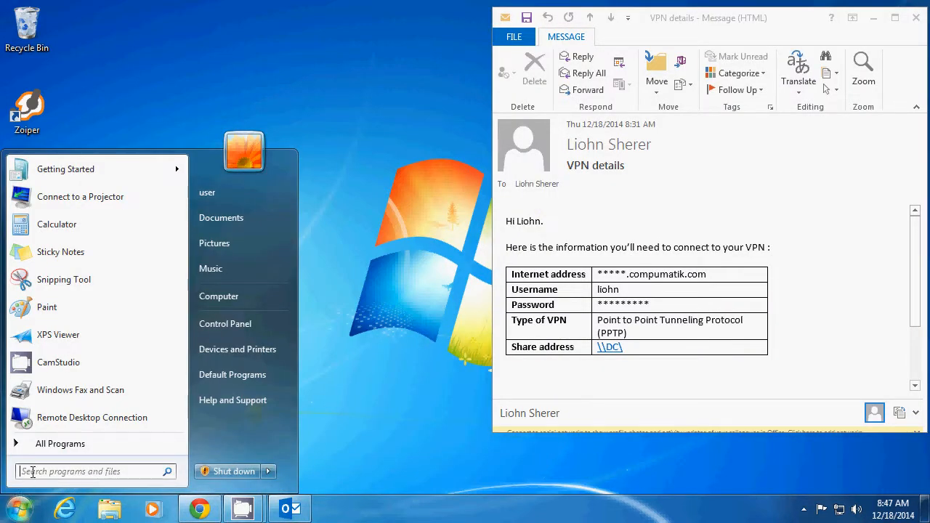
text(\\DC\)
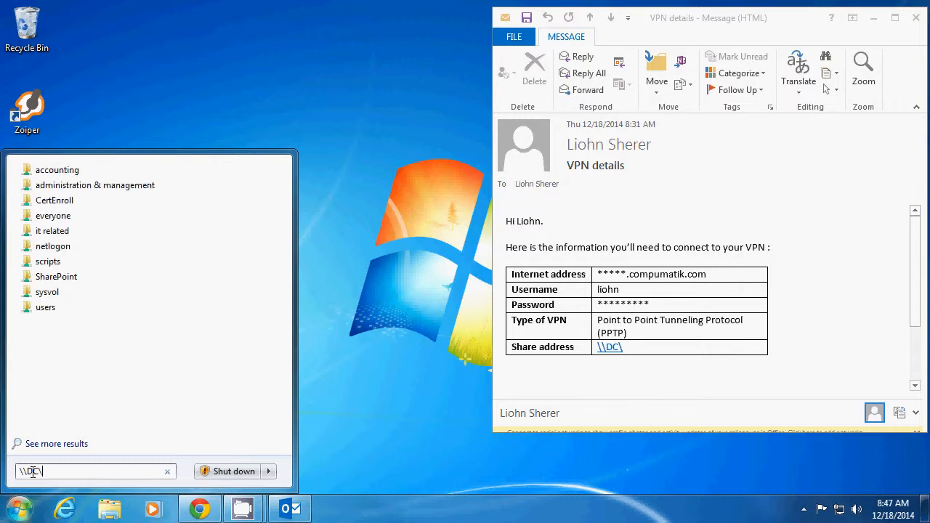
key(Return)
drag(455, 61, 285, 40)
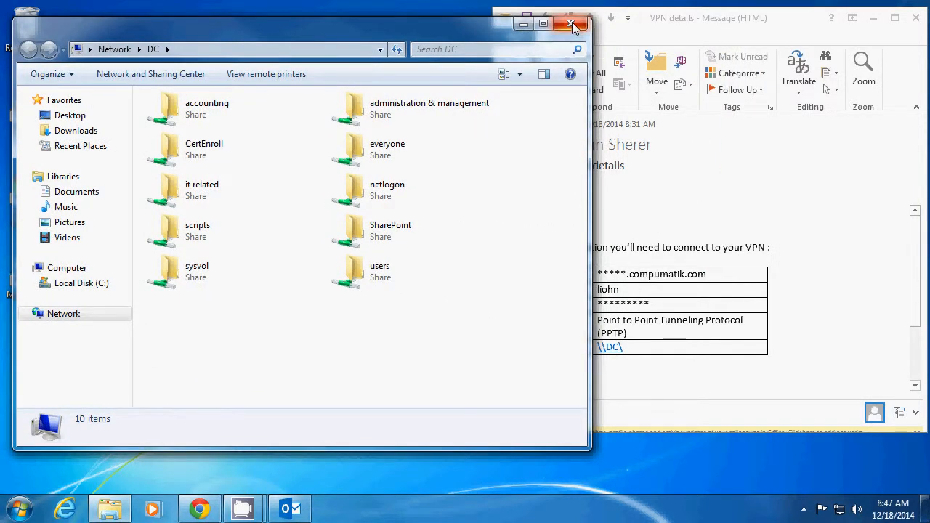
click(571, 25)
drag(799, 25, 588, 27)
mouse_move(707, 287)
mouse_down()
mouse_move(709, 319)
mouse_move(709, 286)
mouse_up()
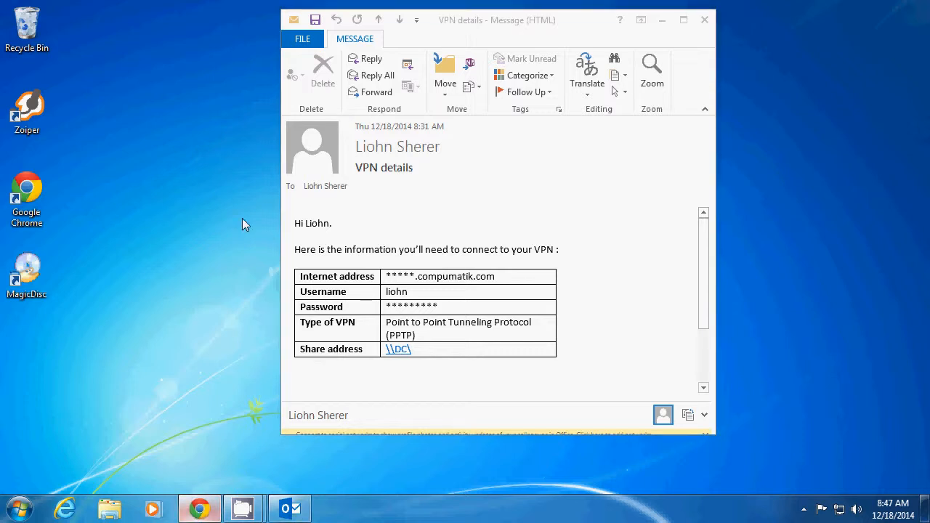
click(200, 508)
click(212, 52)
text(www.compumatik.com)
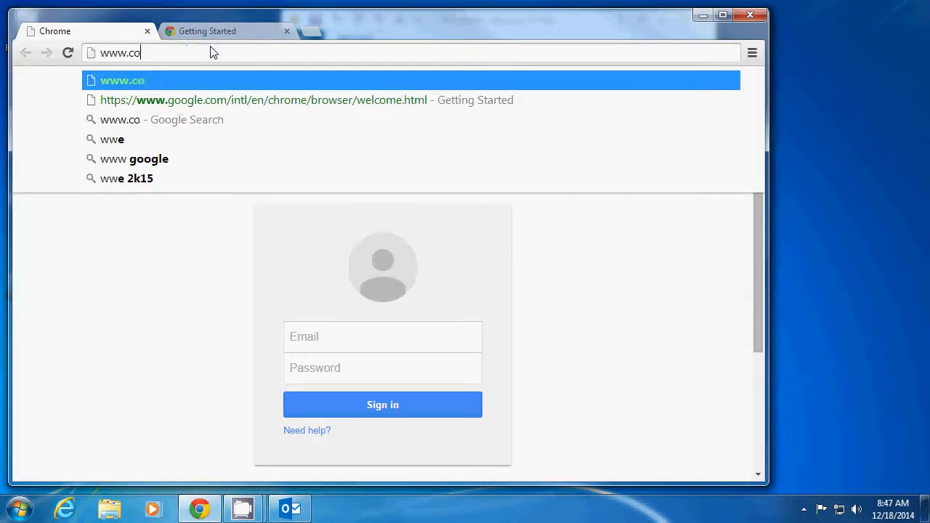
key(Return)
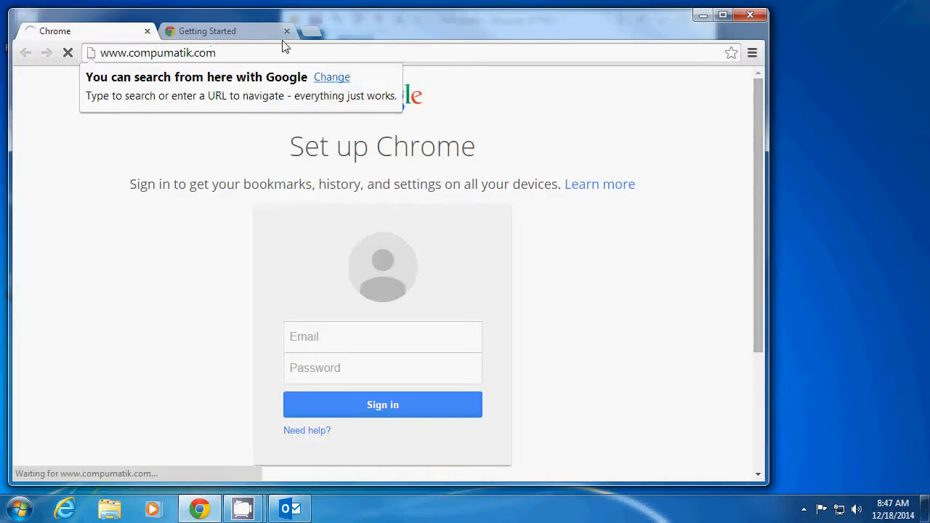
Close the Getting Started tab and widen the Chrome window
click(287, 30)
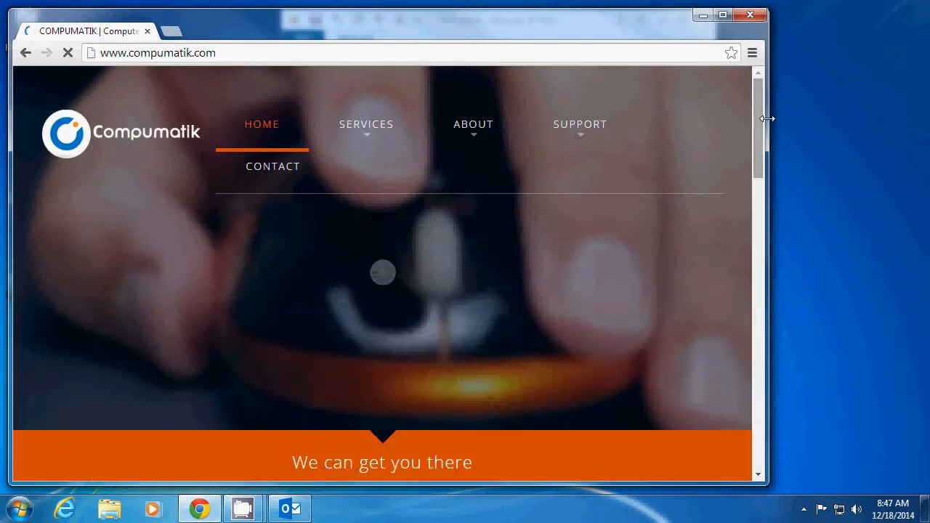
drag(766, 117, 833, 117)
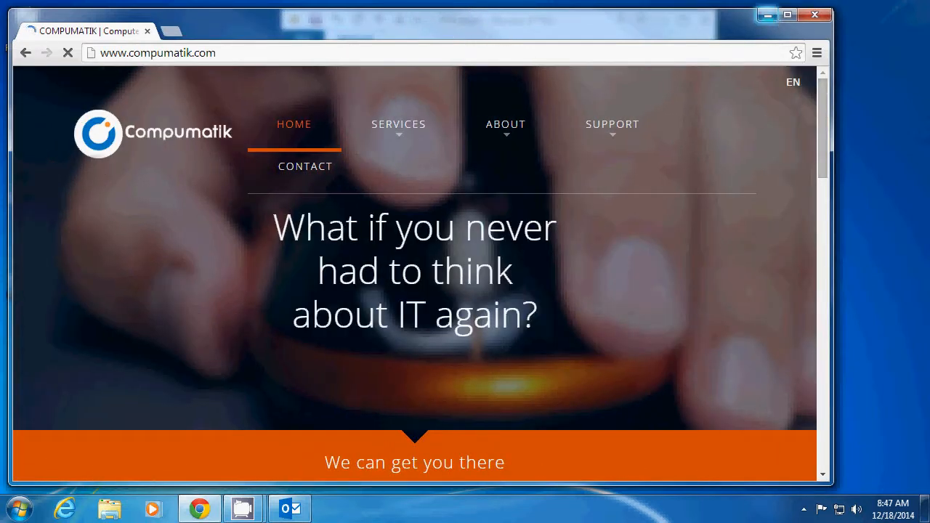